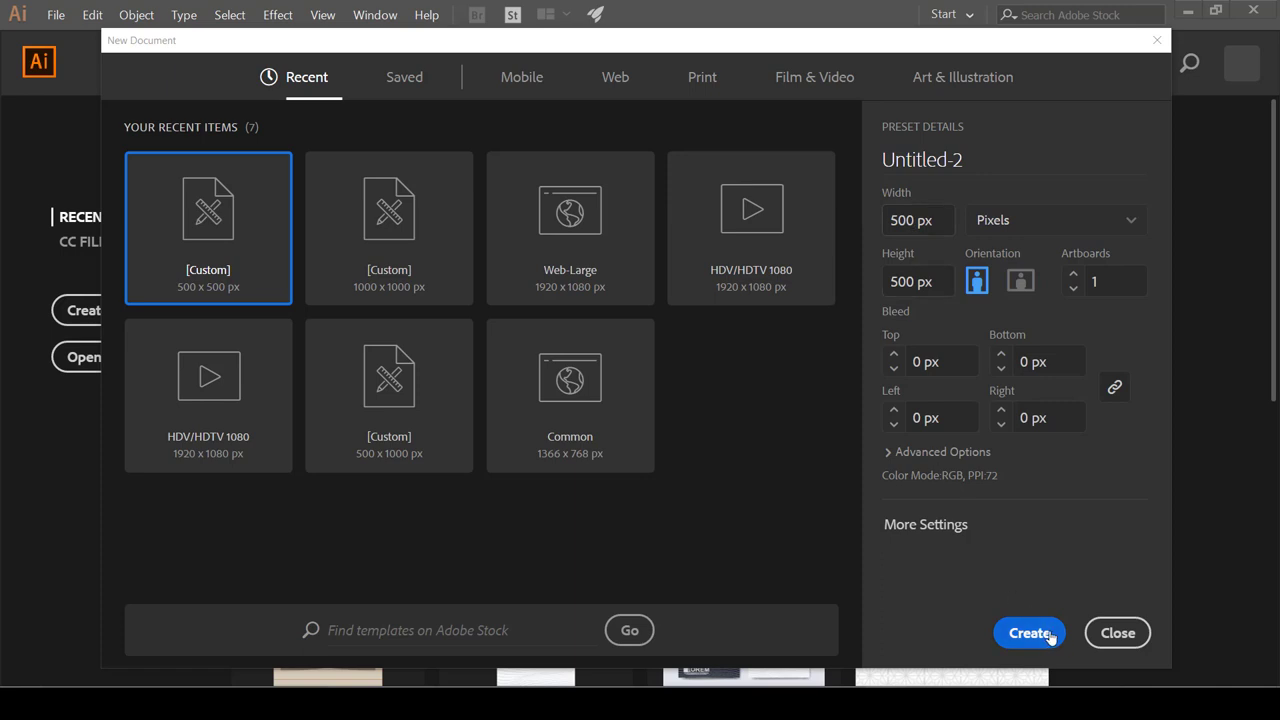
Step: Create a 500 x 500 px document and cover the whole artboard with a black-filled rectangle
click(1046, 634)
drag(21, 206, 115, 206)
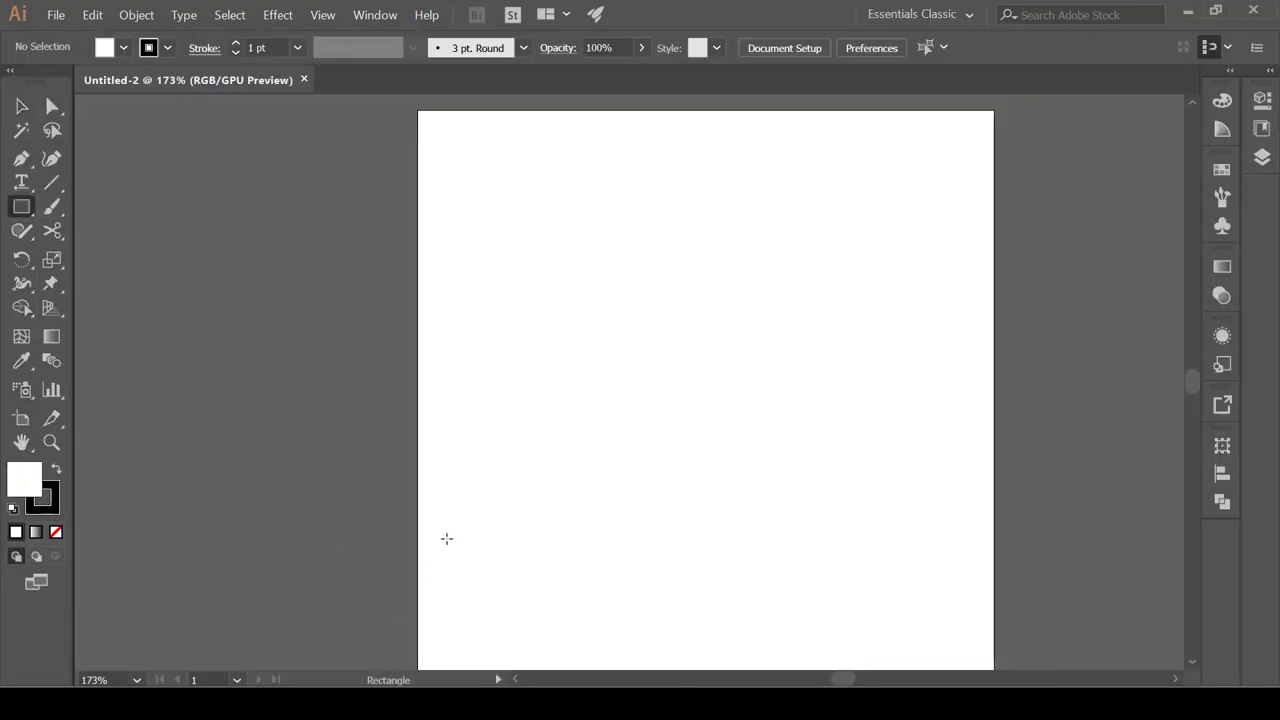
alt+scroll(443, 508, down, 1)
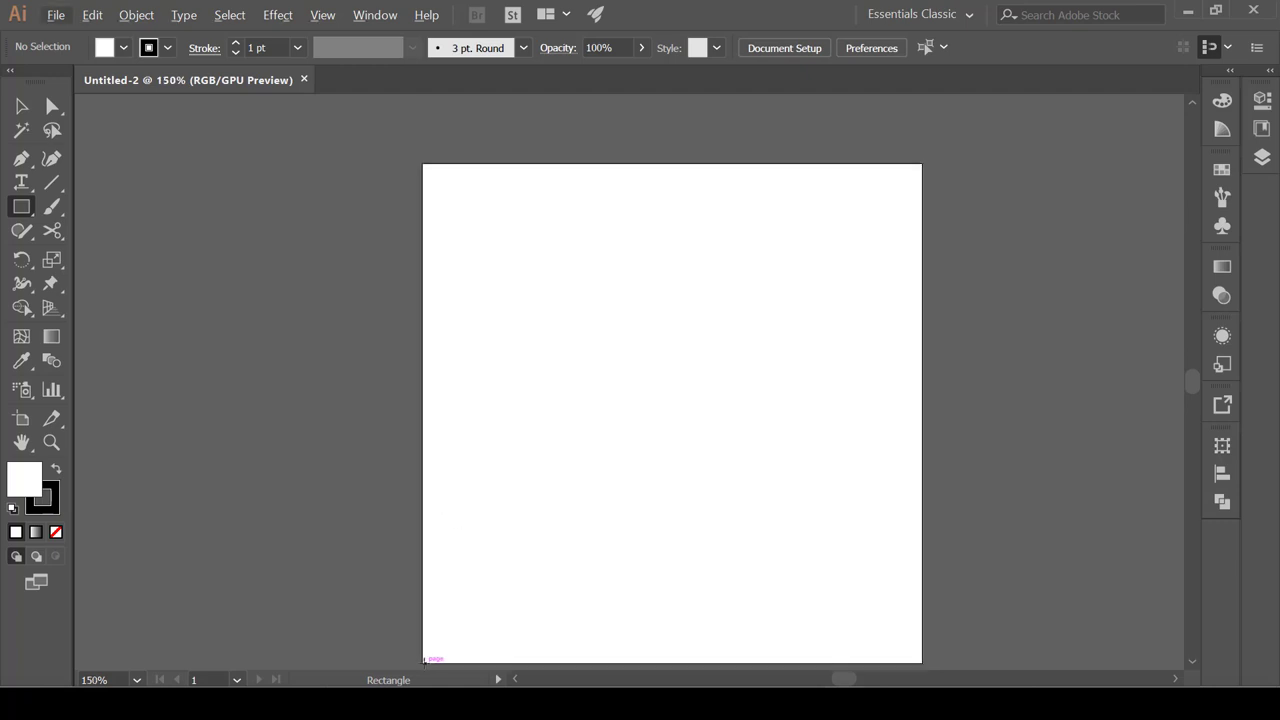
drag(424, 661, 921, 164)
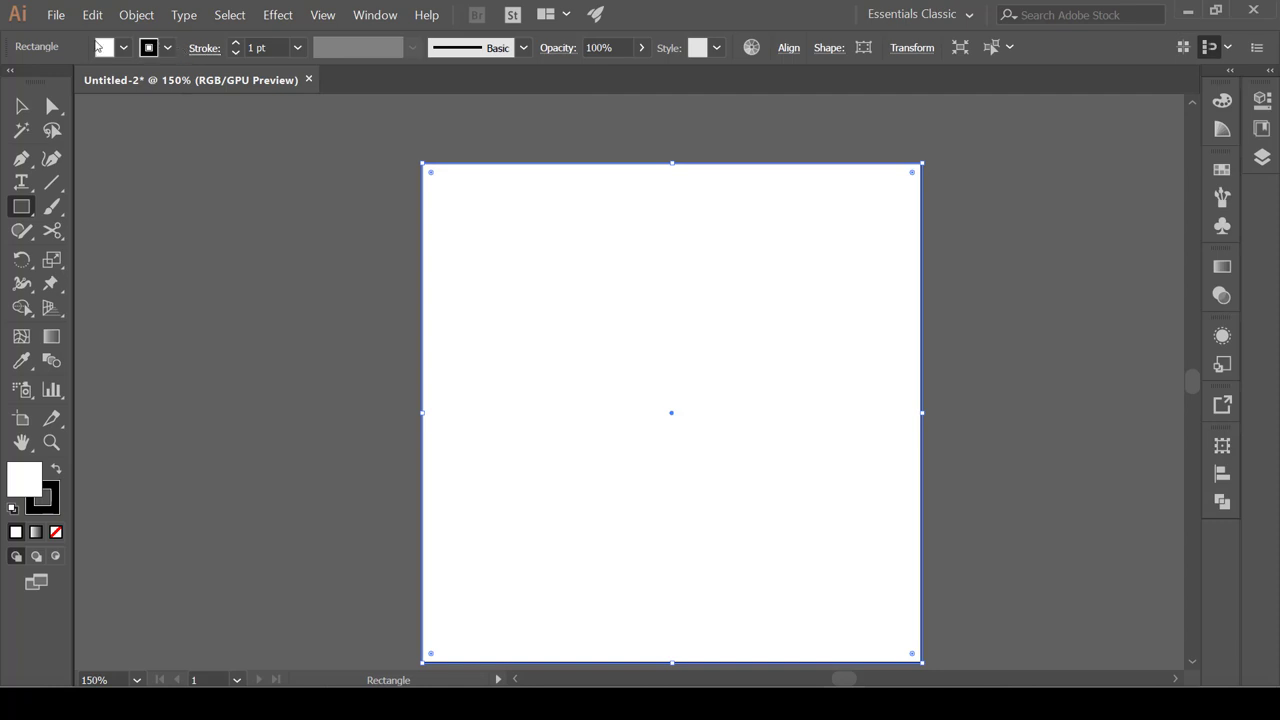
click(123, 47)
click(56, 82)
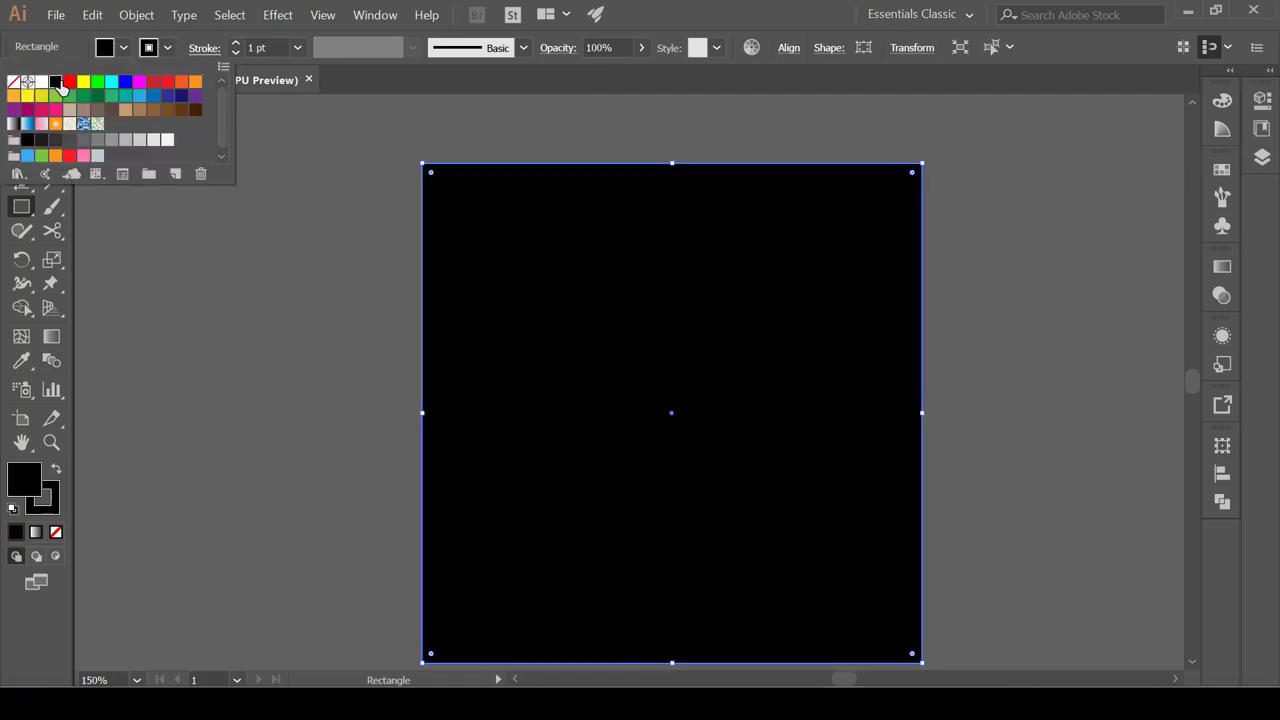
Step: Lock Layer 1 containing the black background and add a new layer above it
click(1263, 158)
click(1263, 158)
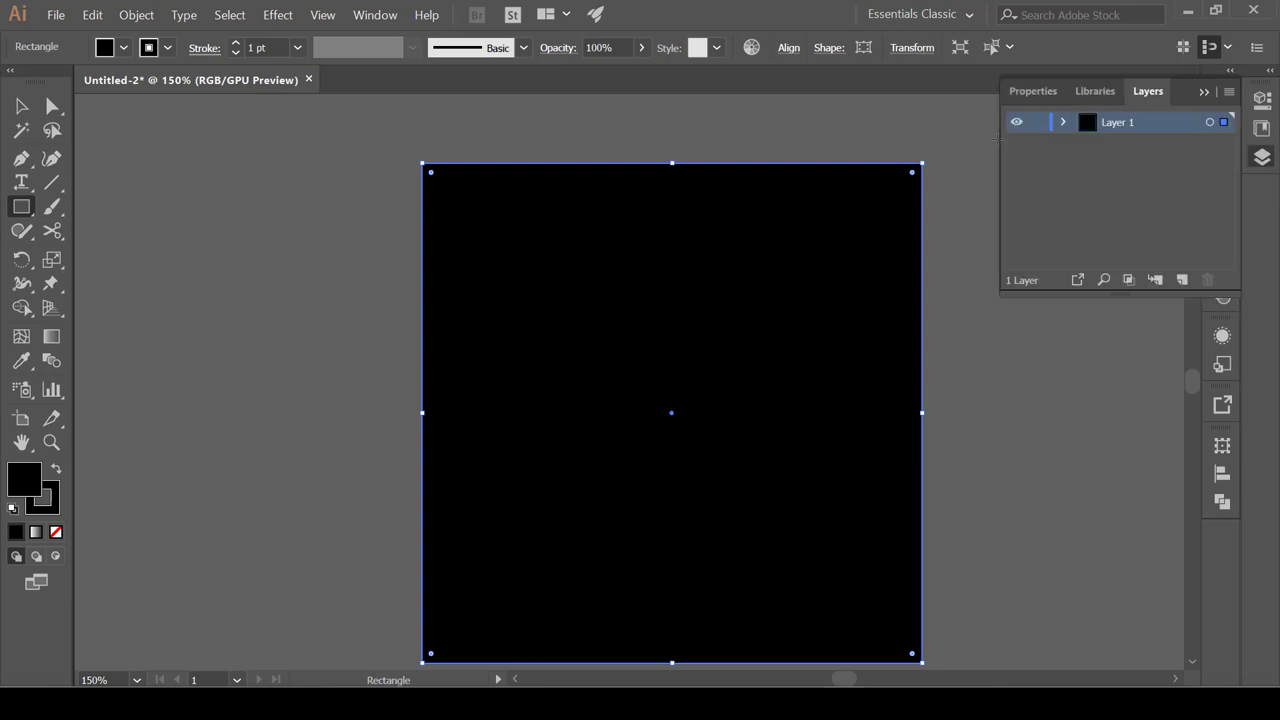
click(1036, 122)
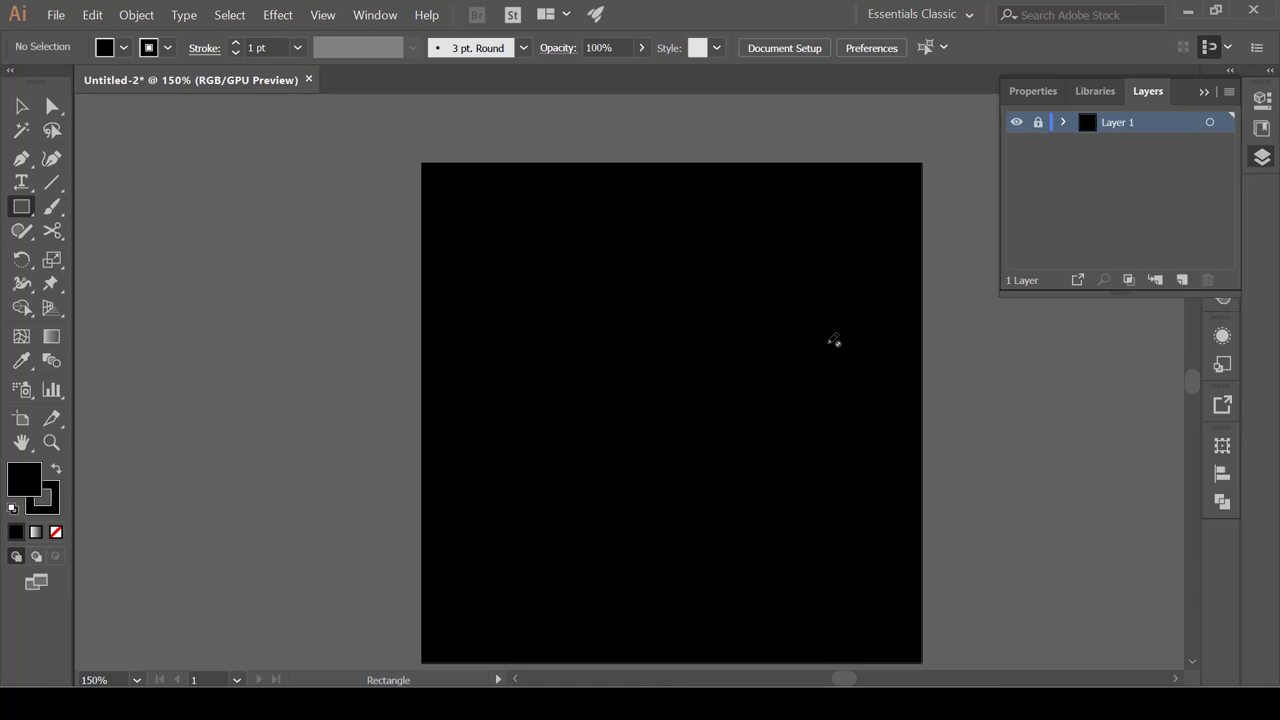
click(1181, 280)
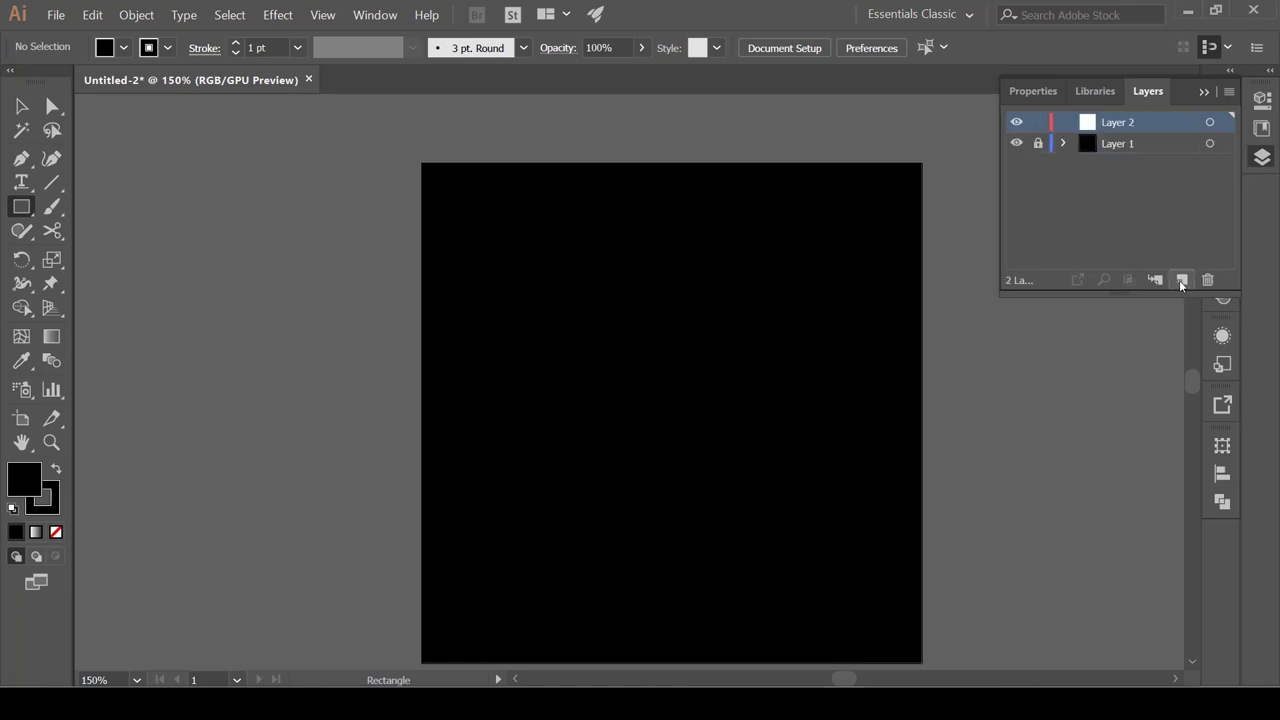
click(1080, 147)
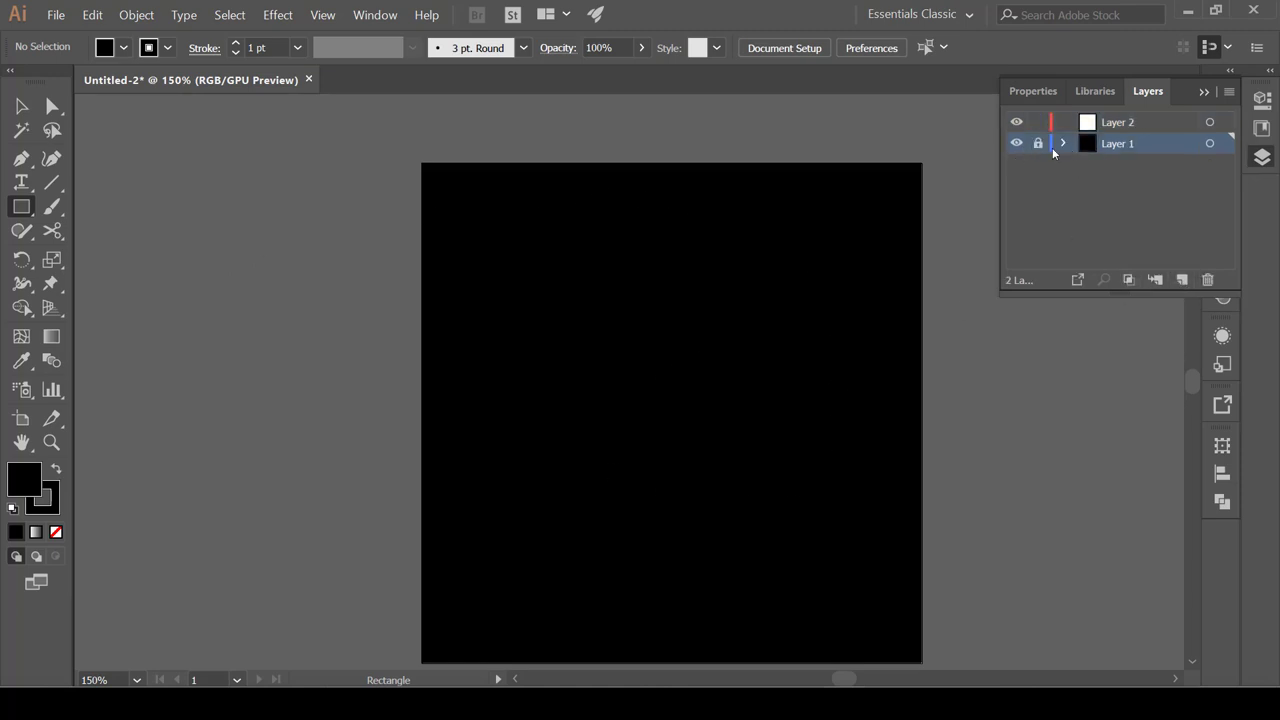
click(1205, 92)
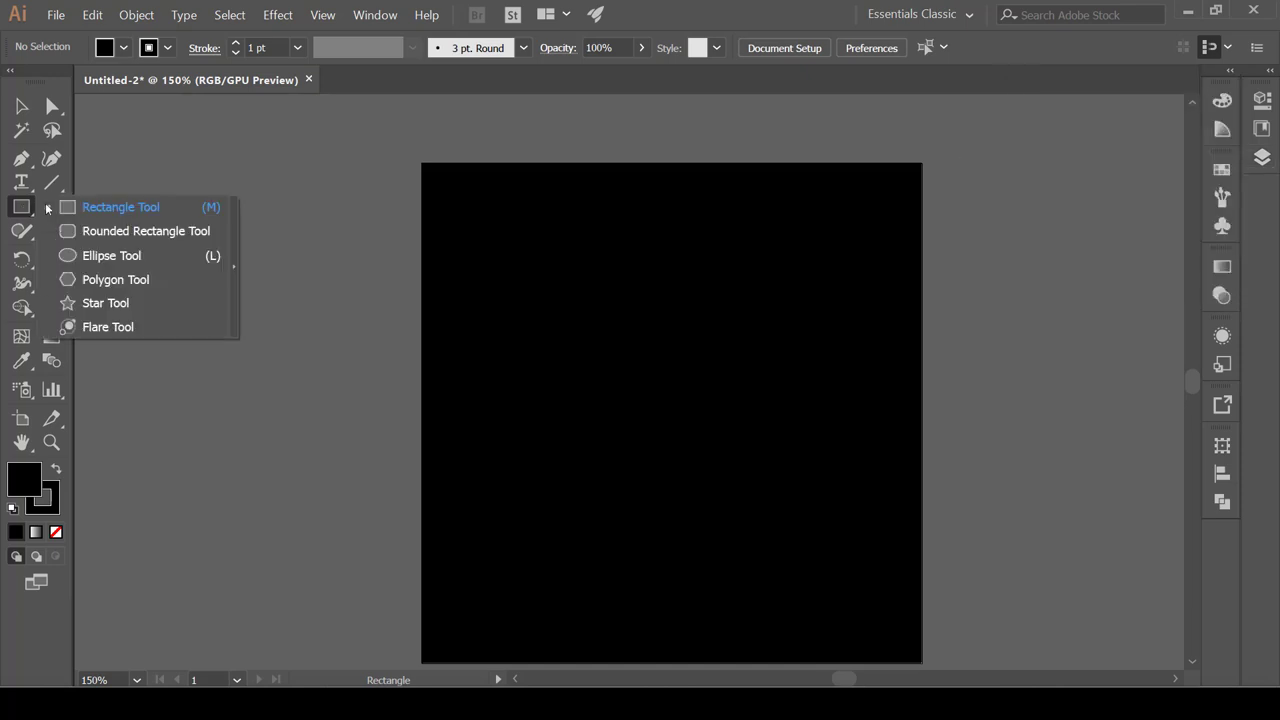
Step: Make Layer 2 active and draw a circle on the left half of the artboard, slightly below its middle
drag(21, 207, 98, 256)
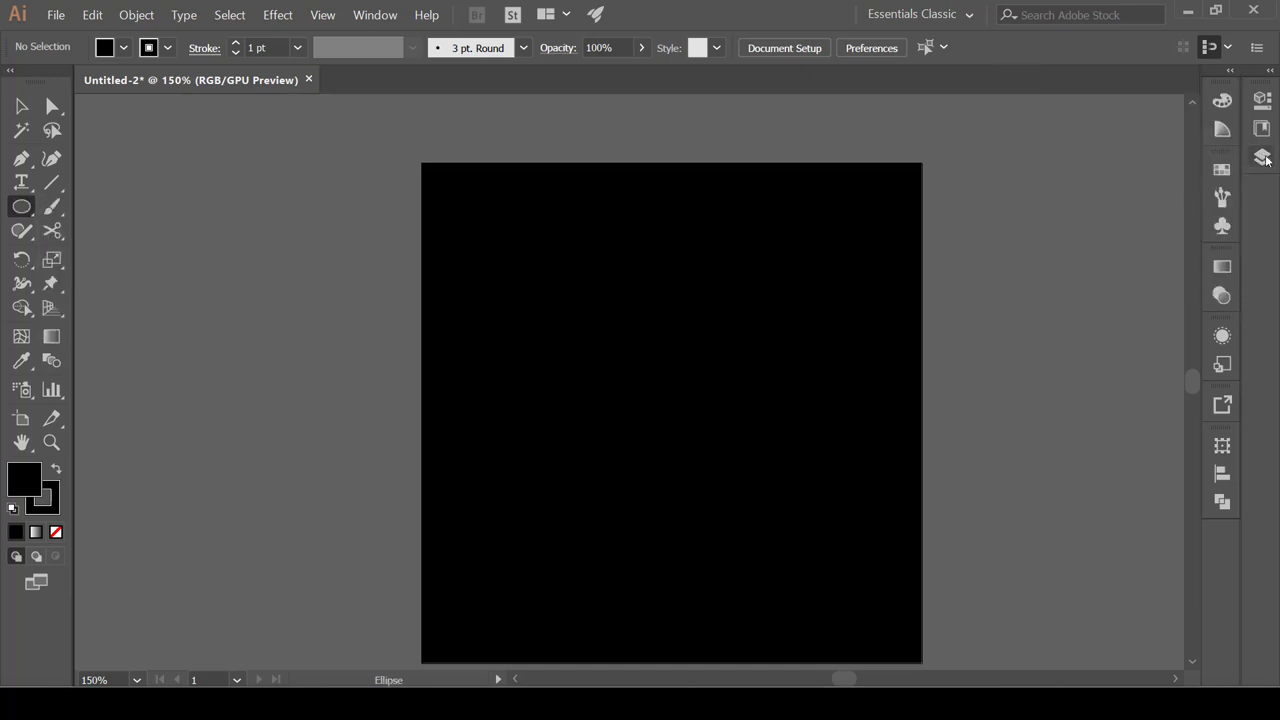
click(1262, 157)
click(1135, 122)
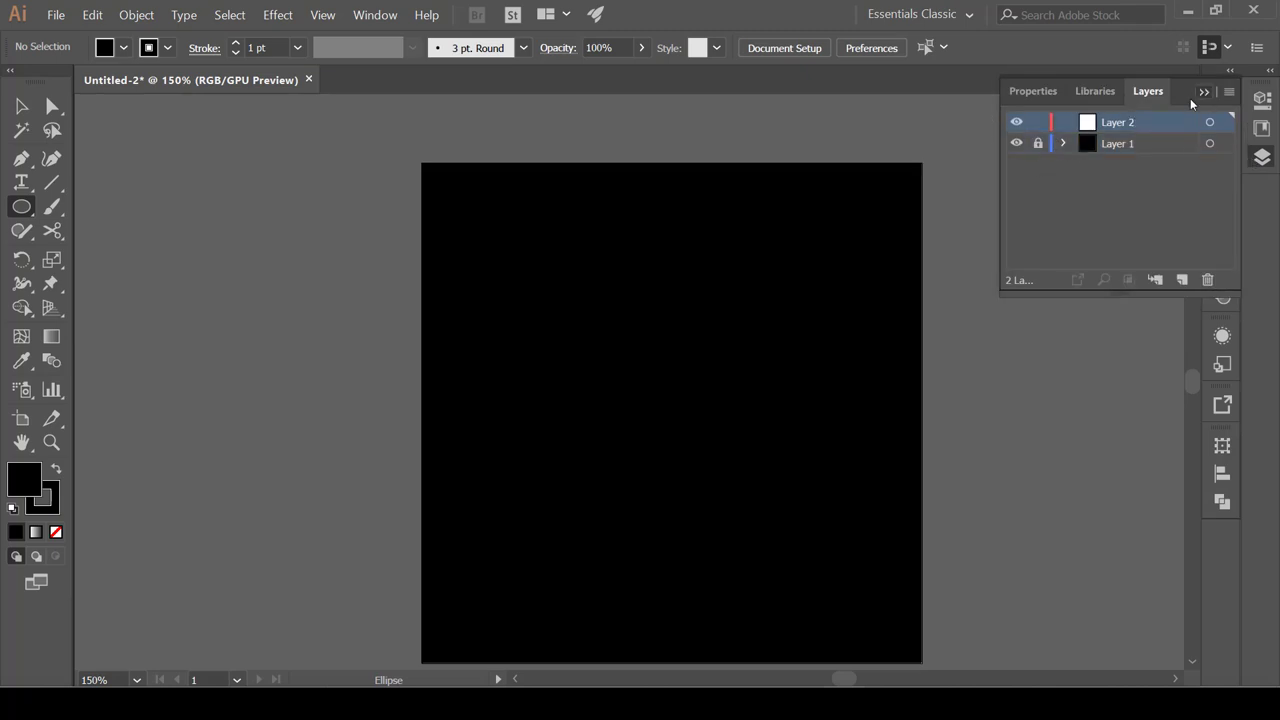
click(1204, 91)
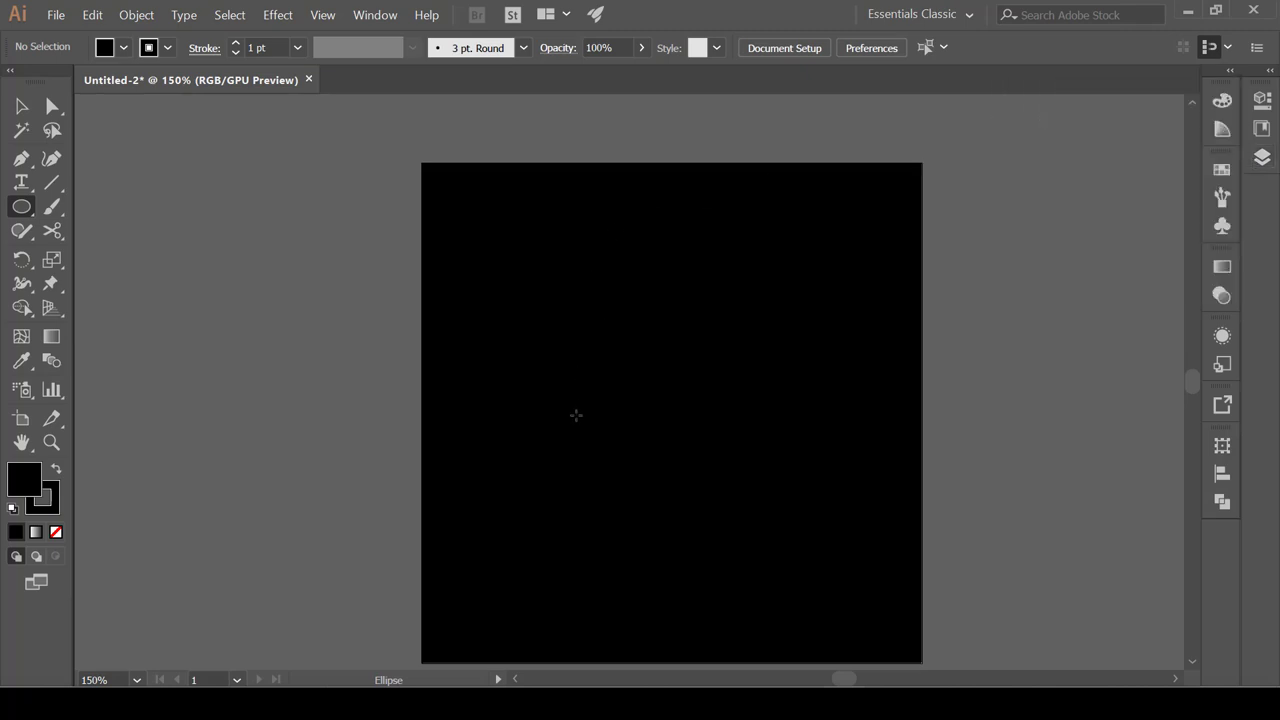
drag(567, 432, 646, 476)
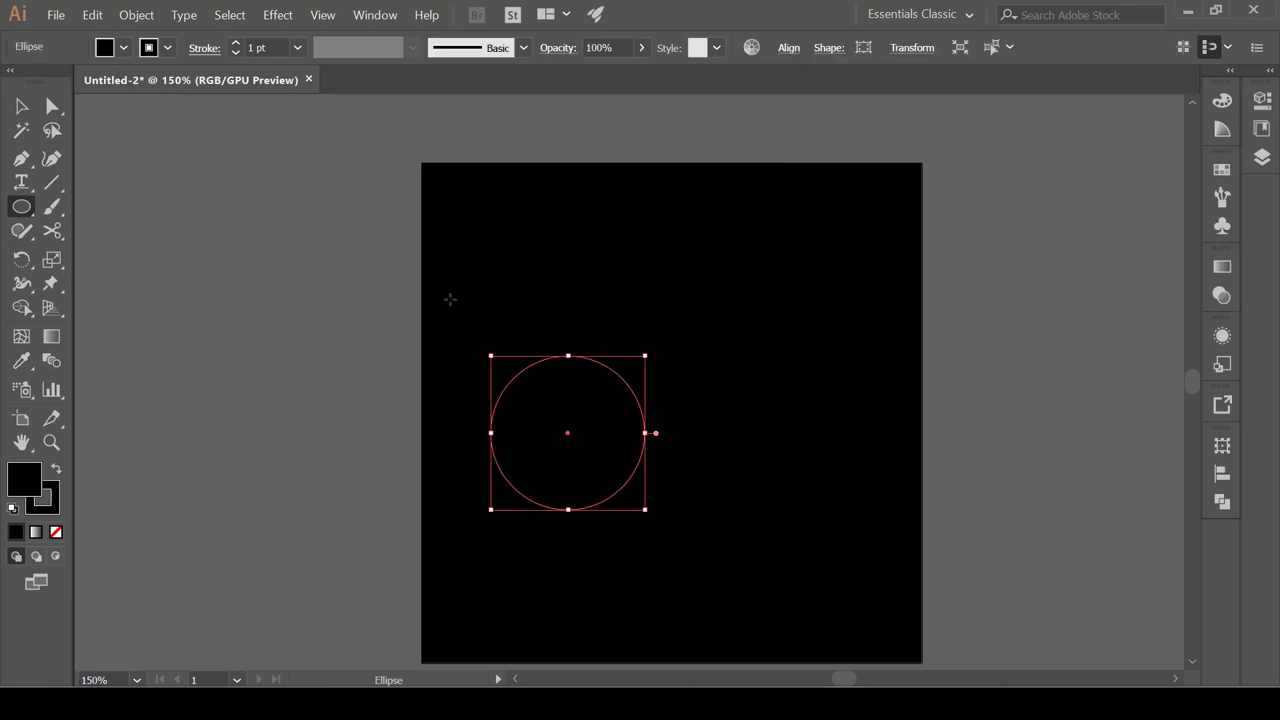
Step: Remove the circle's fill and give it a white stroke
click(123, 47)
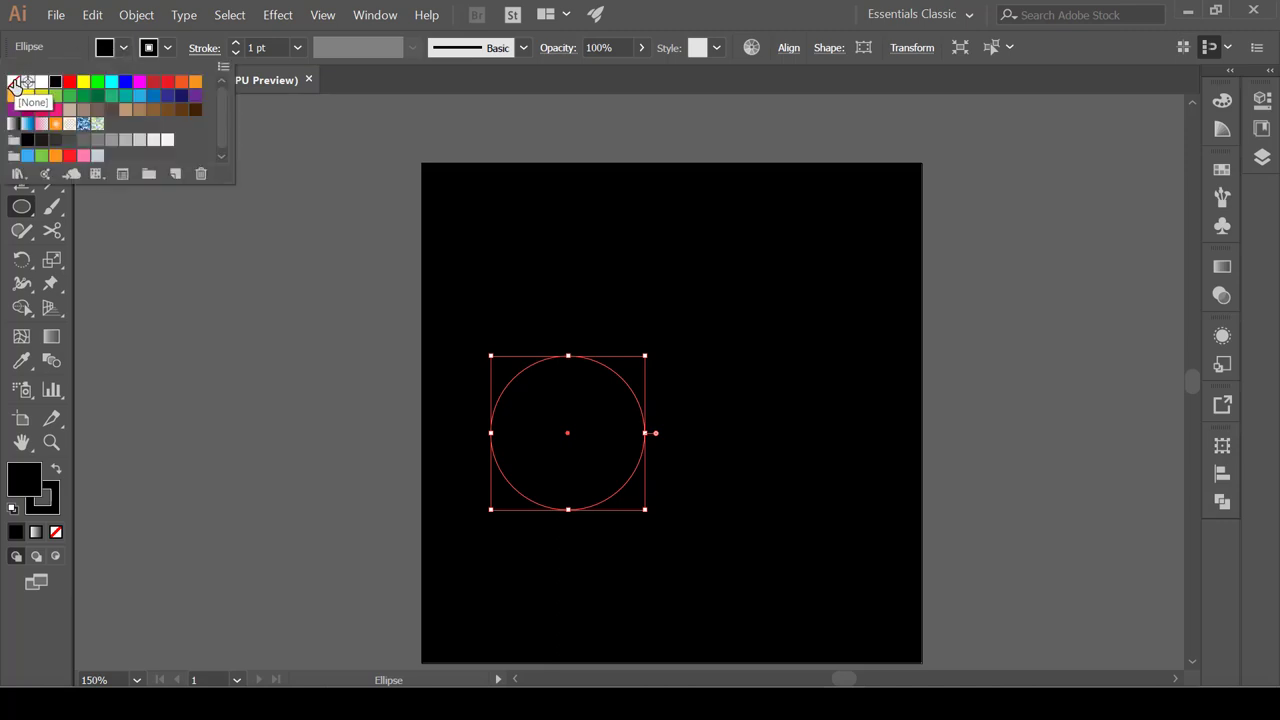
click(14, 85)
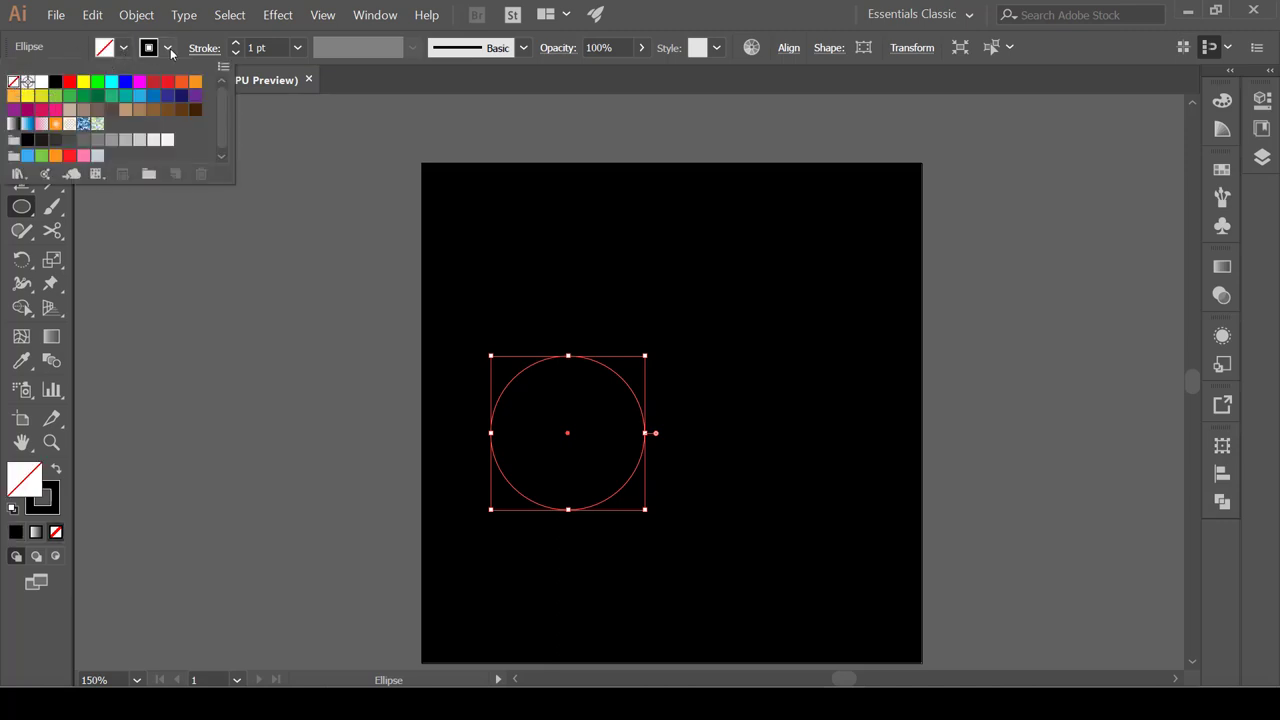
click(170, 50)
click(168, 49)
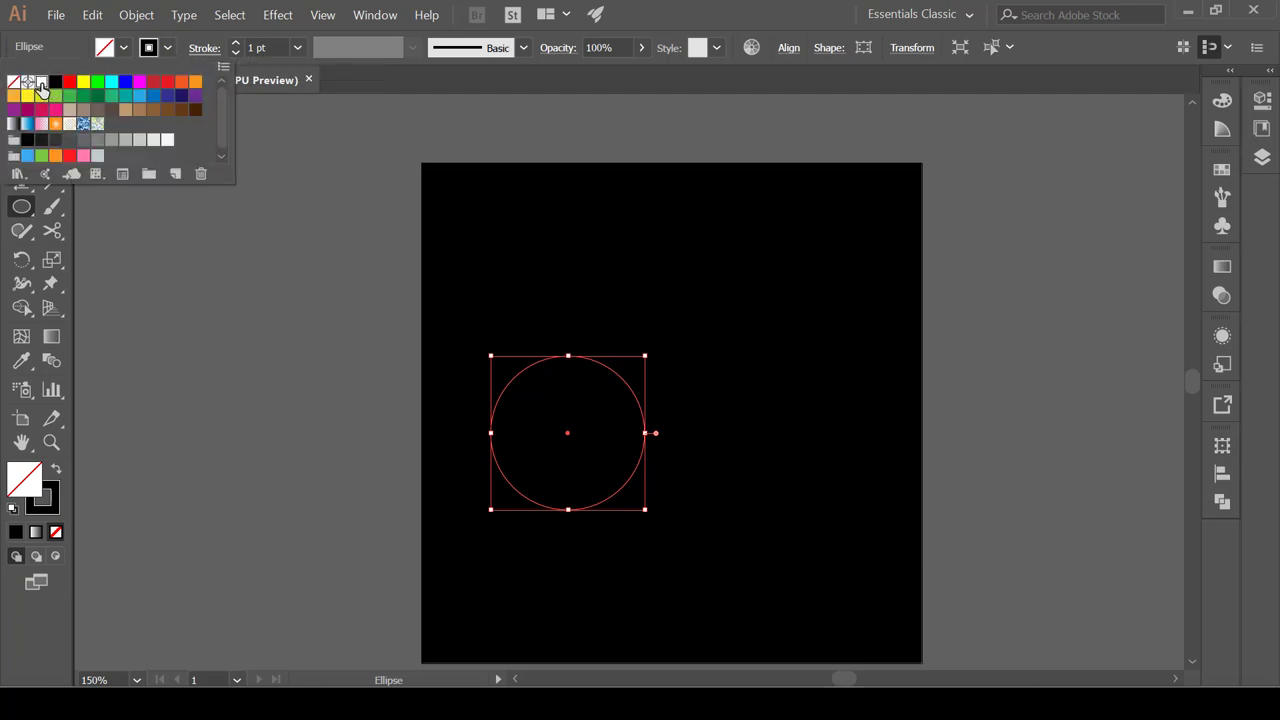
click(40, 83)
click(168, 48)
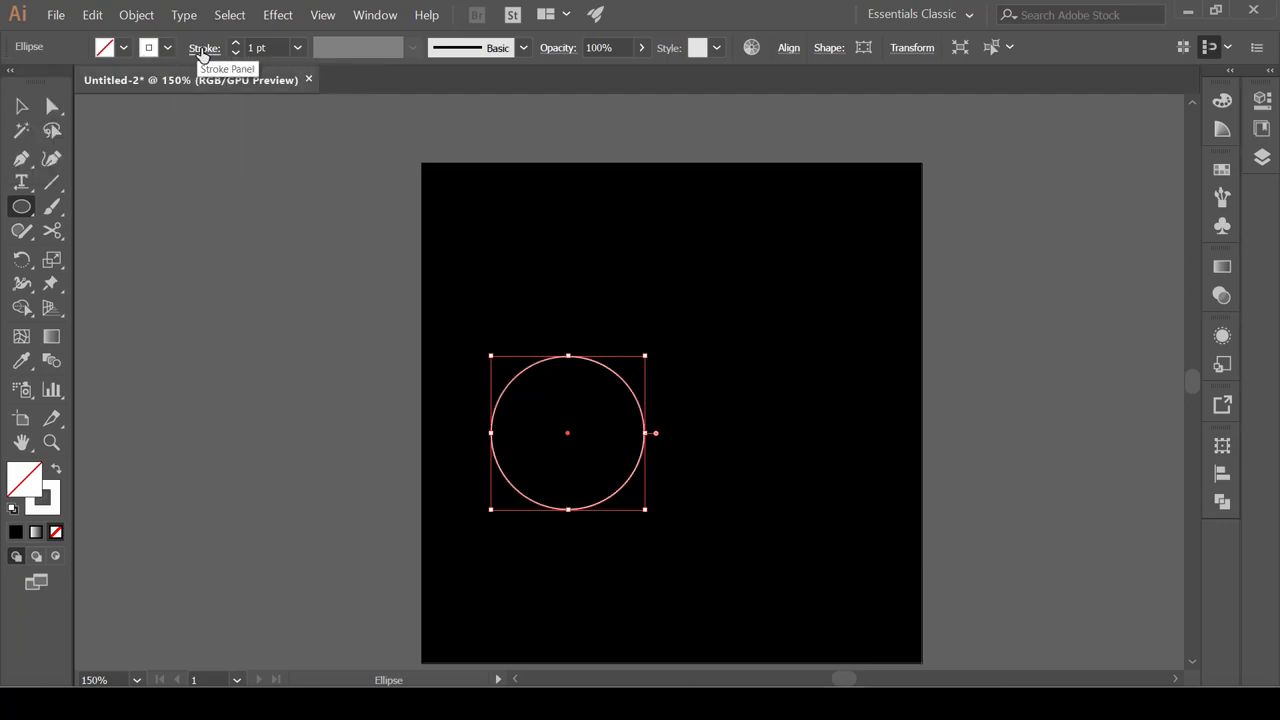
Step: Try aligning the circle's stroke to center and return it to inside alignment
click(202, 48)
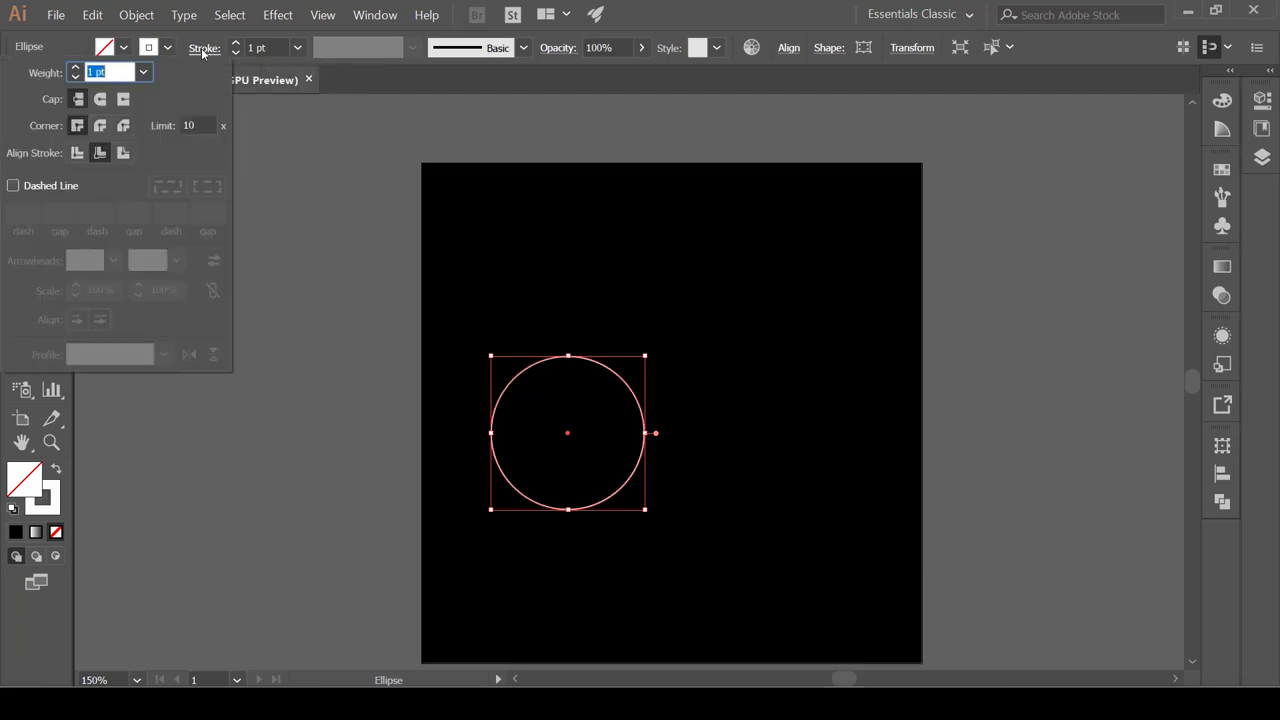
click(76, 153)
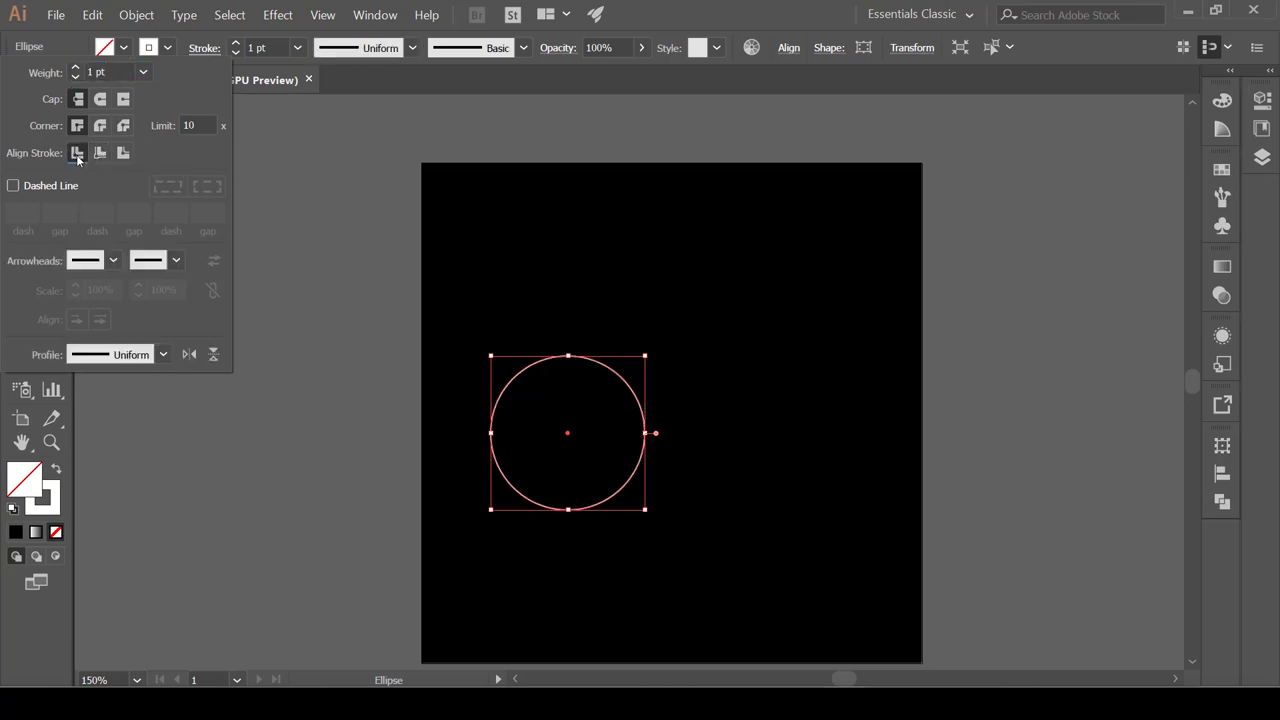
click(99, 151)
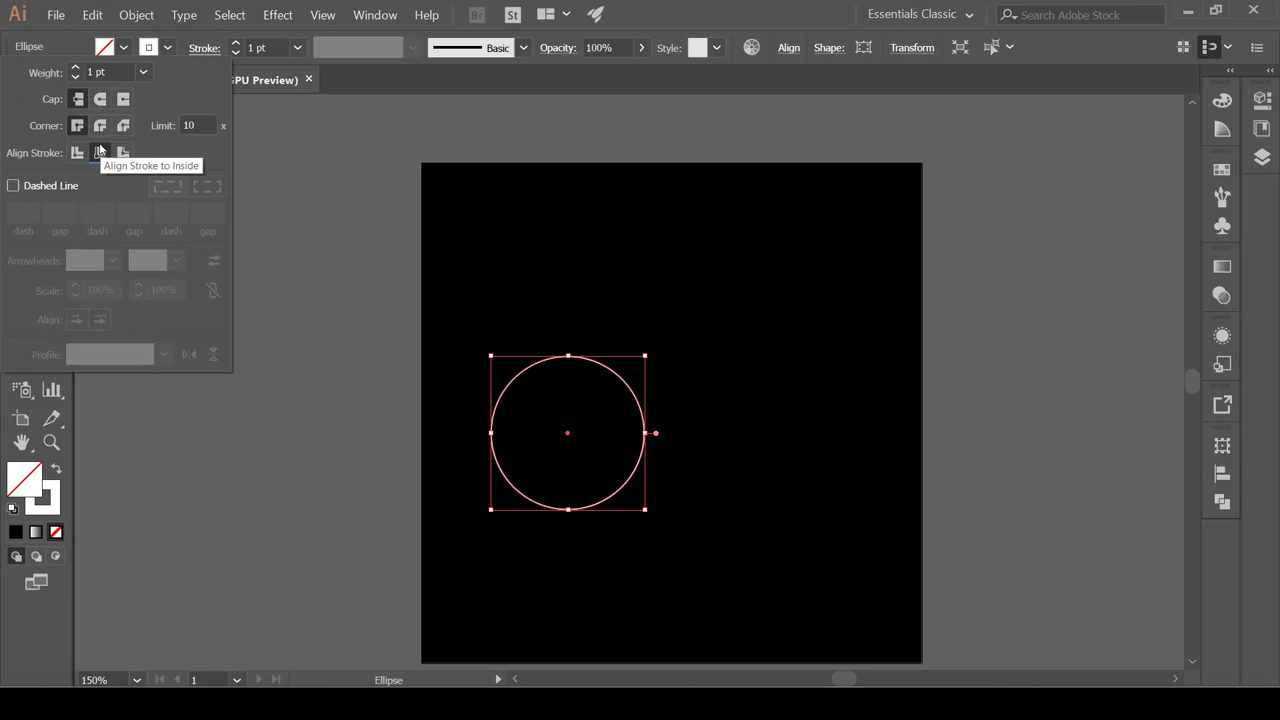
Step: Increase the circle's stroke weight to 12 pt
click(236, 44)
click(236, 44)
click(236, 44)
click(236, 44)
click(236, 44)
click(236, 44)
click(236, 44)
click(236, 44)
click(236, 44)
click(236, 44)
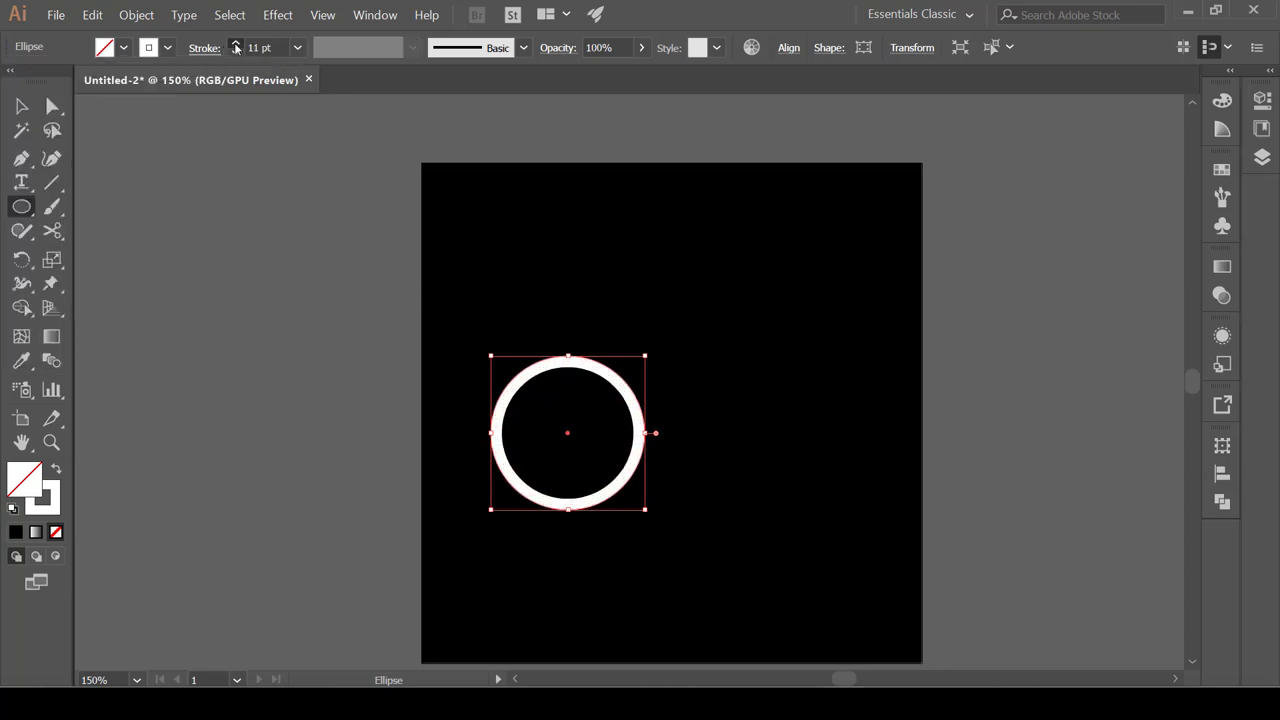
click(236, 44)
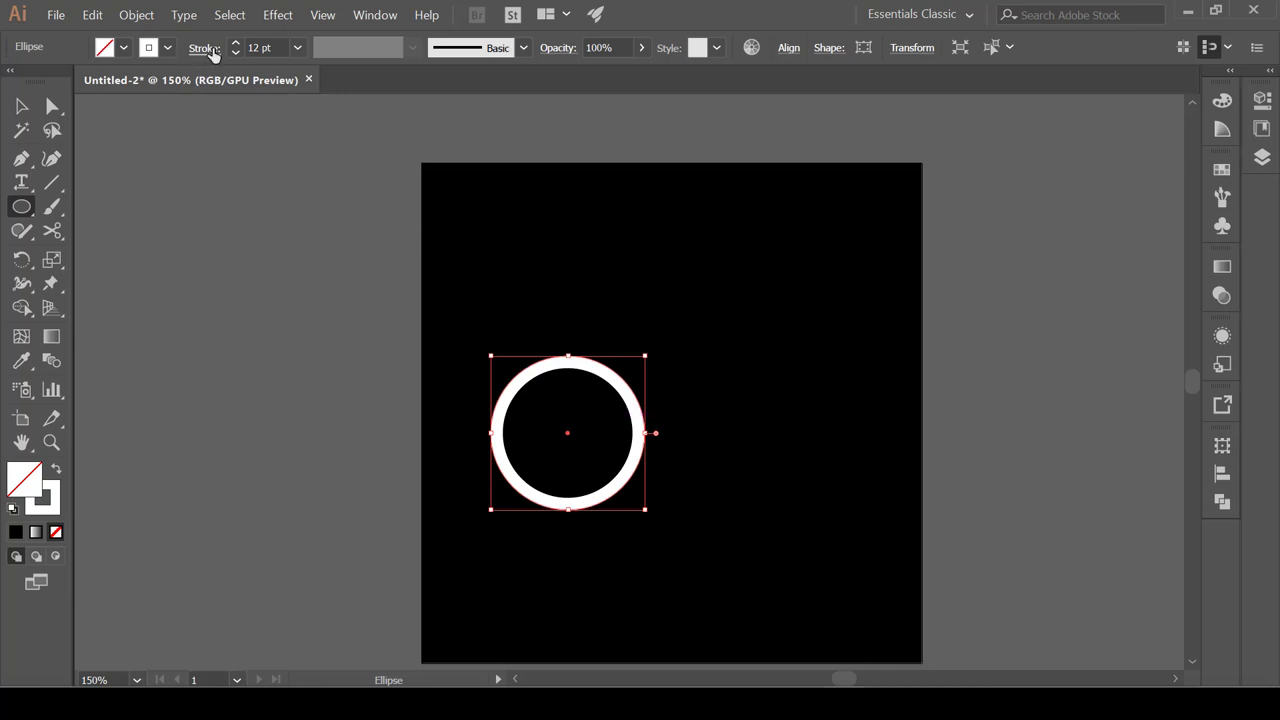
Step: Align the circle's stroke to center and raise its weight to 25 pt
click(205, 47)
click(79, 155)
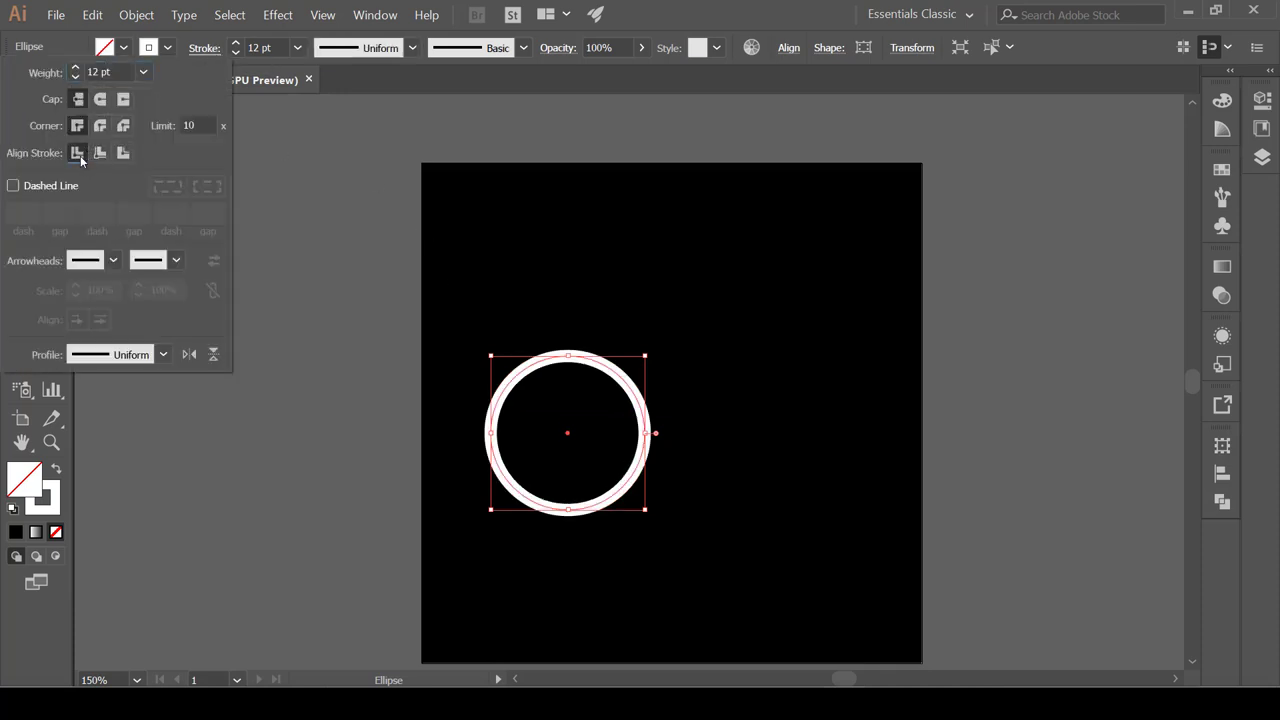
click(238, 47)
click(238, 47)
click(238, 47)
click(238, 47)
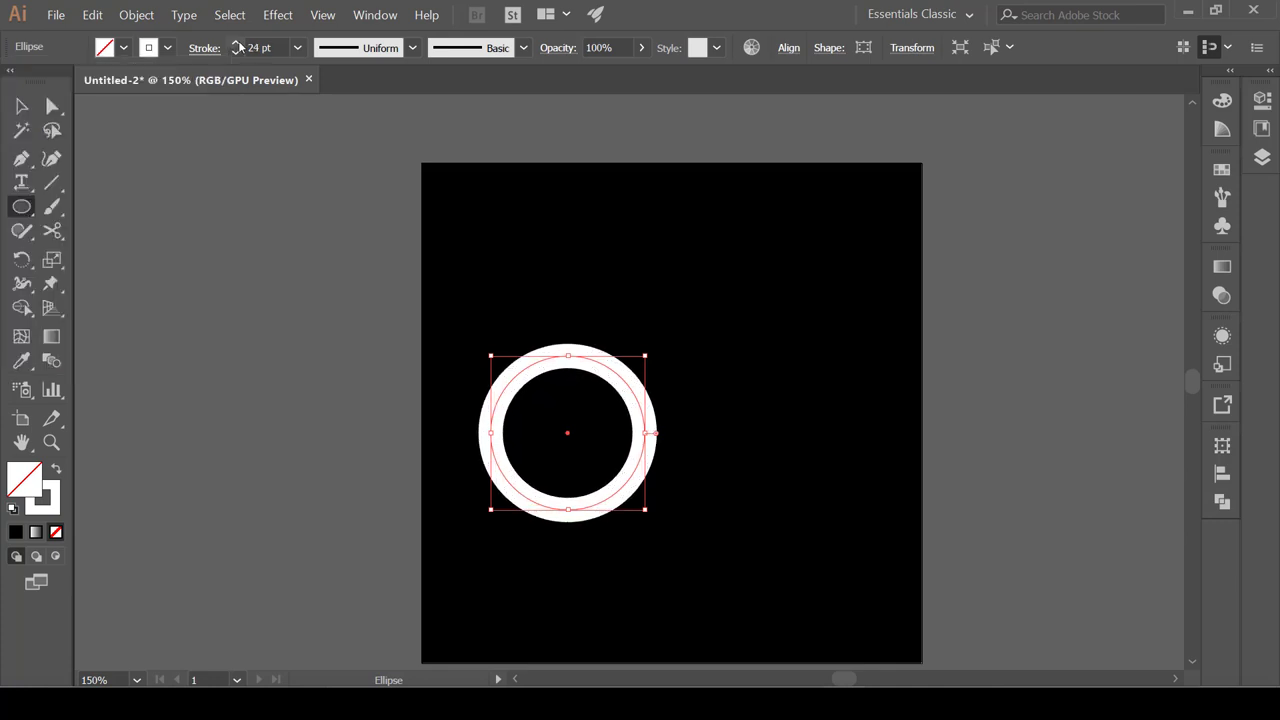
click(238, 47)
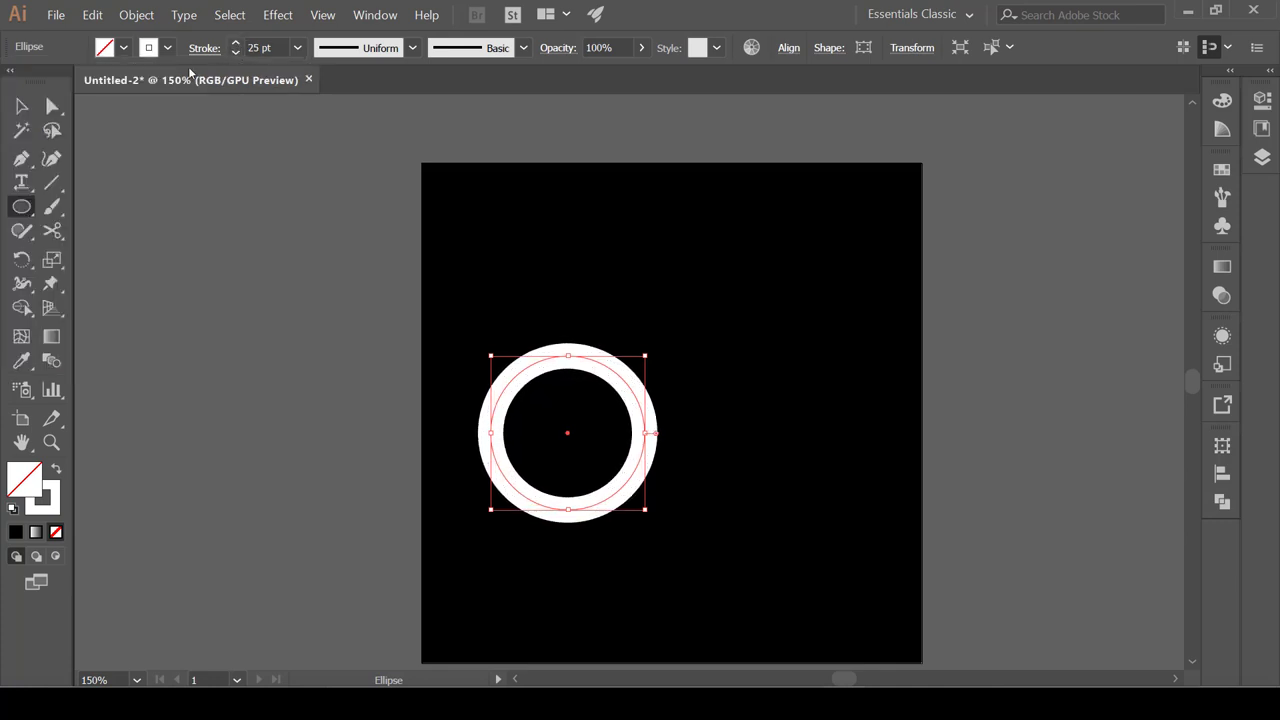
Step: Move the ring to the lower left of the artboard and place a duplicate of it at the upper right
click(23, 105)
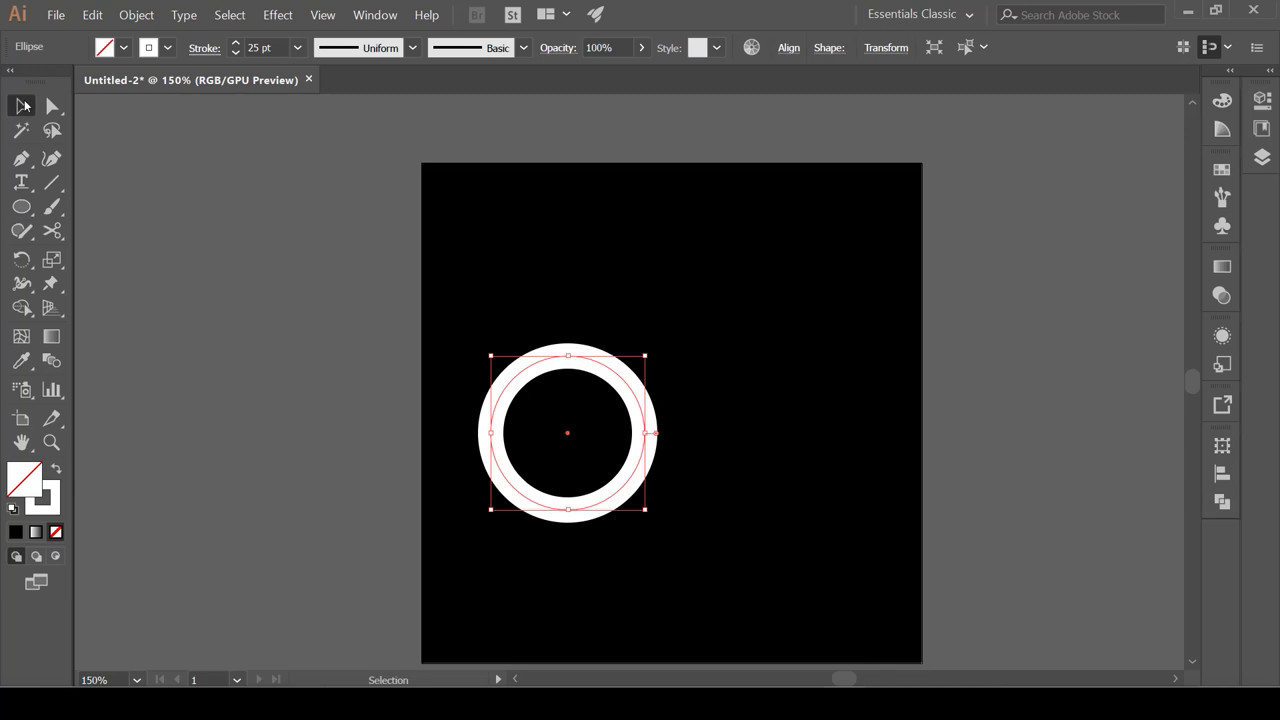
click(626, 340)
click(604, 373)
drag(644, 462, 826, 316)
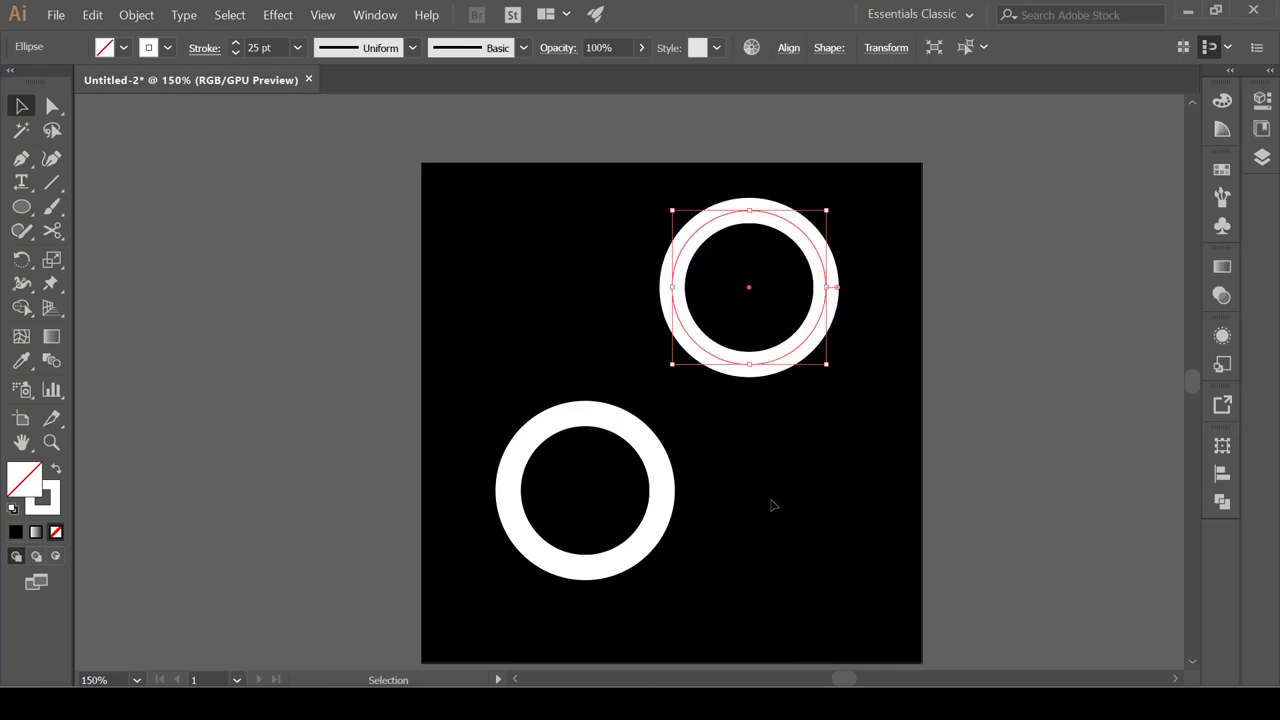
Step: Draw a vertical line segment from the lower ring's right side up to the left side of the upper ring
click(54, 183)
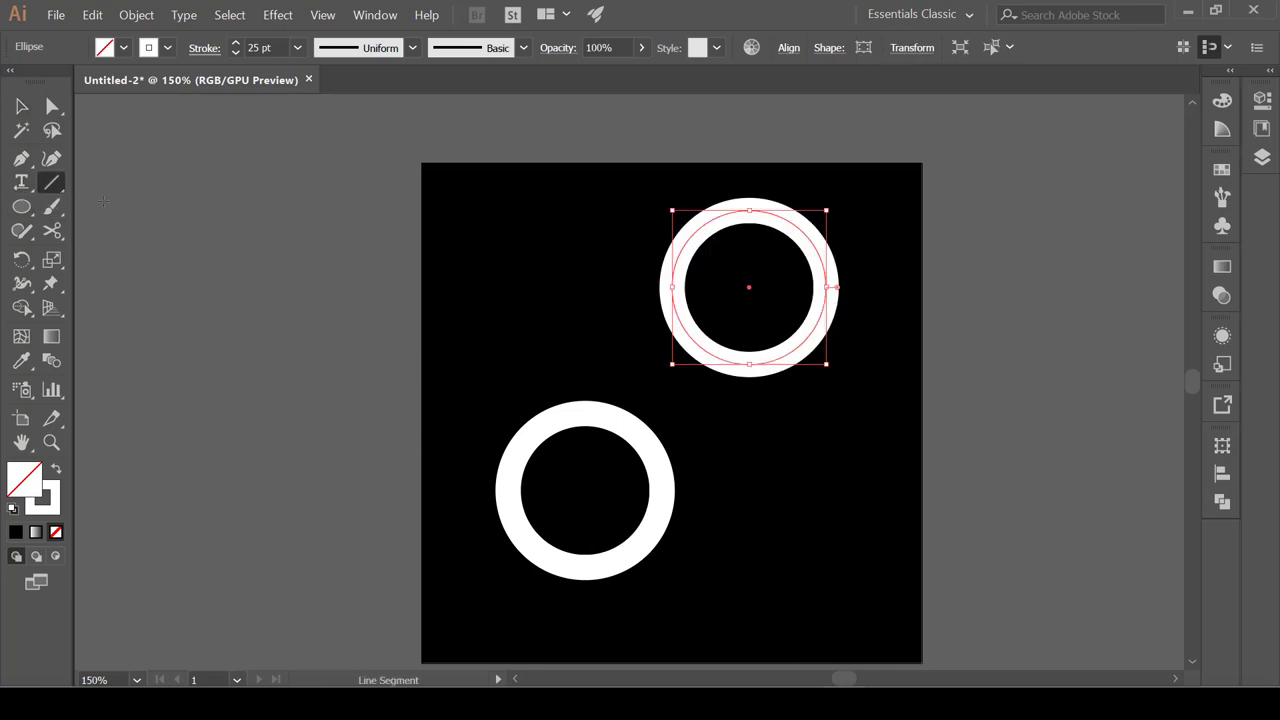
drag(60, 188, 100, 180)
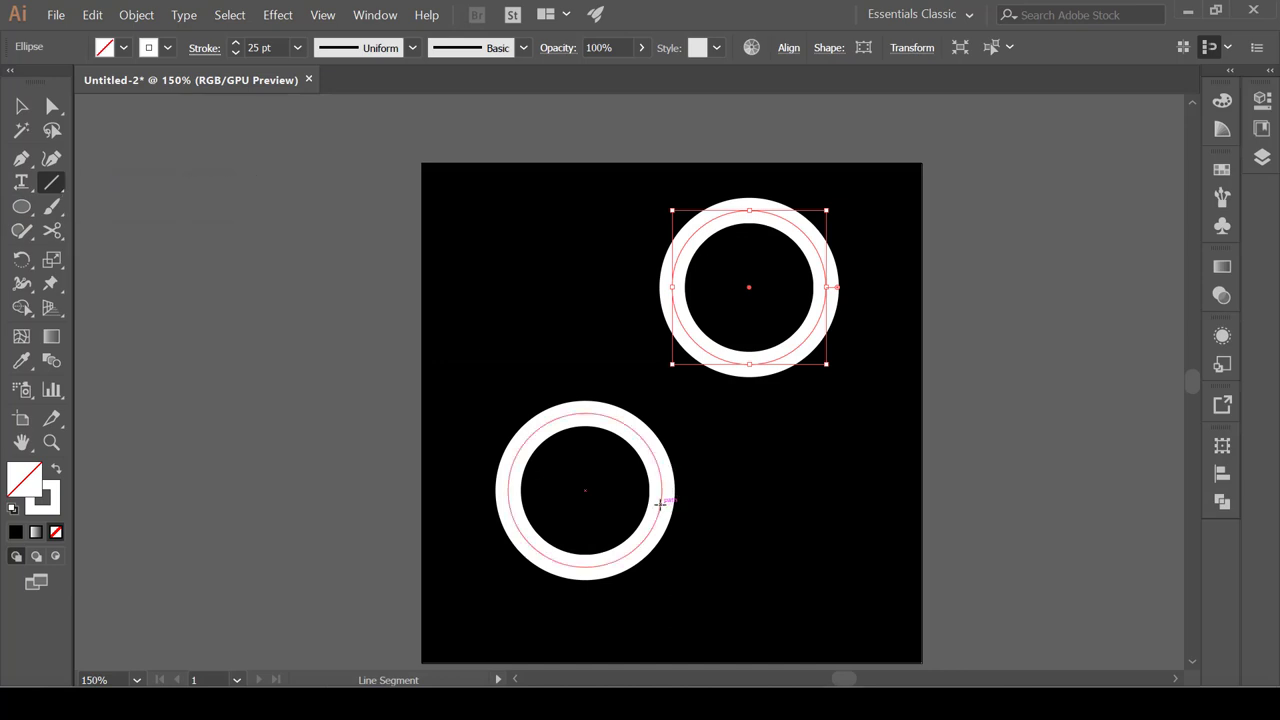
drag(661, 566, 662, 292)
Step: Move and nudge the upper ring so its left side lines up exactly with the upper end of the vertical line
click(17, 104)
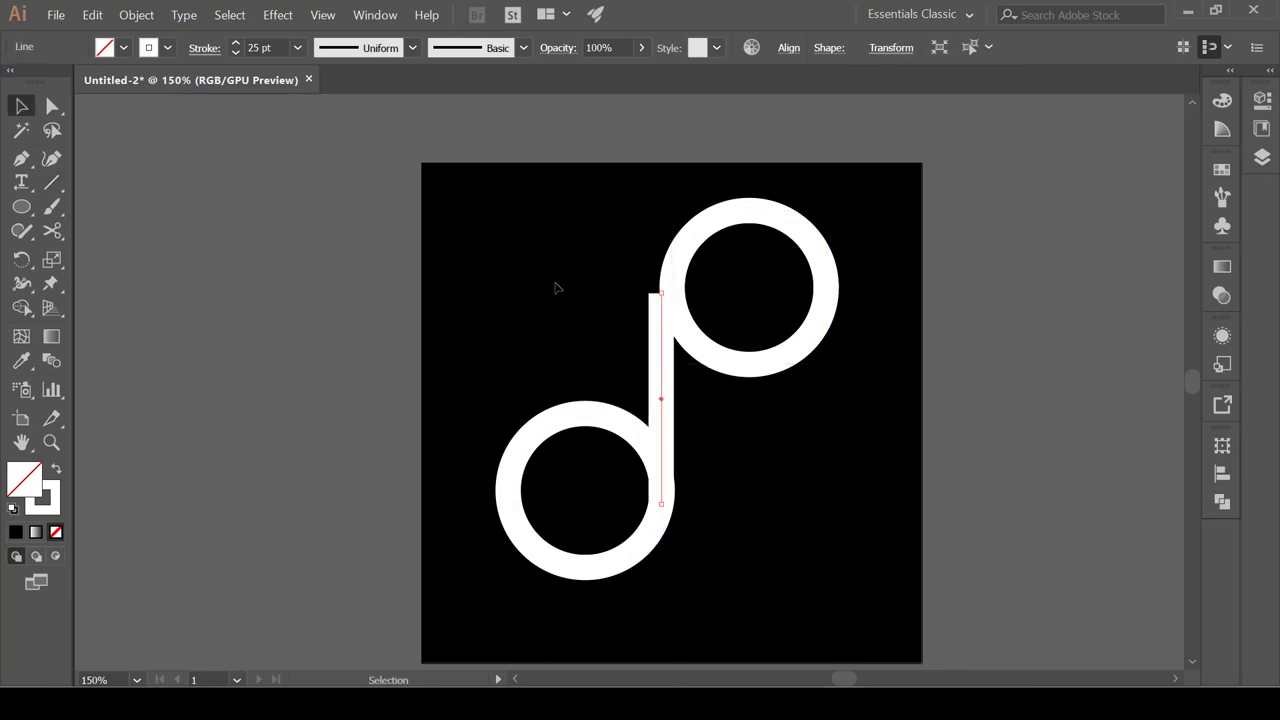
scroll(660, 294, up, 2)
key(ctrl+shift+a)
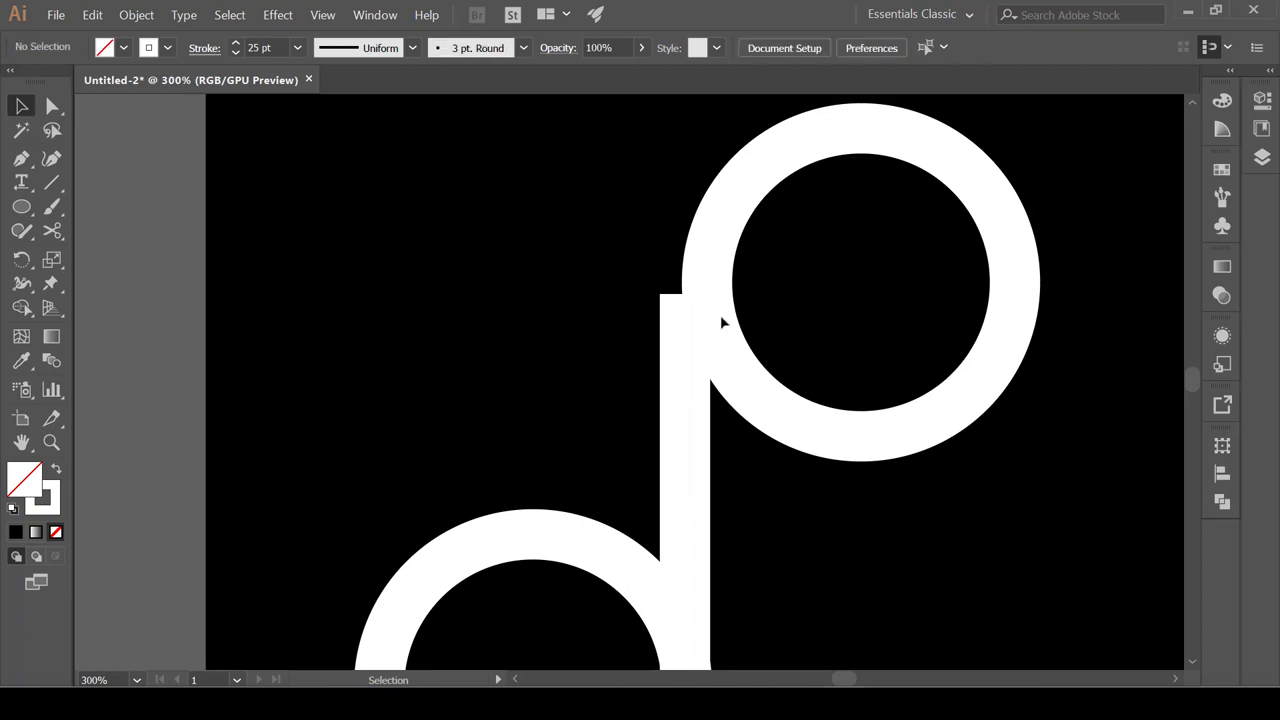
drag(698, 262, 667, 285)
key(ctrl+shift+a)
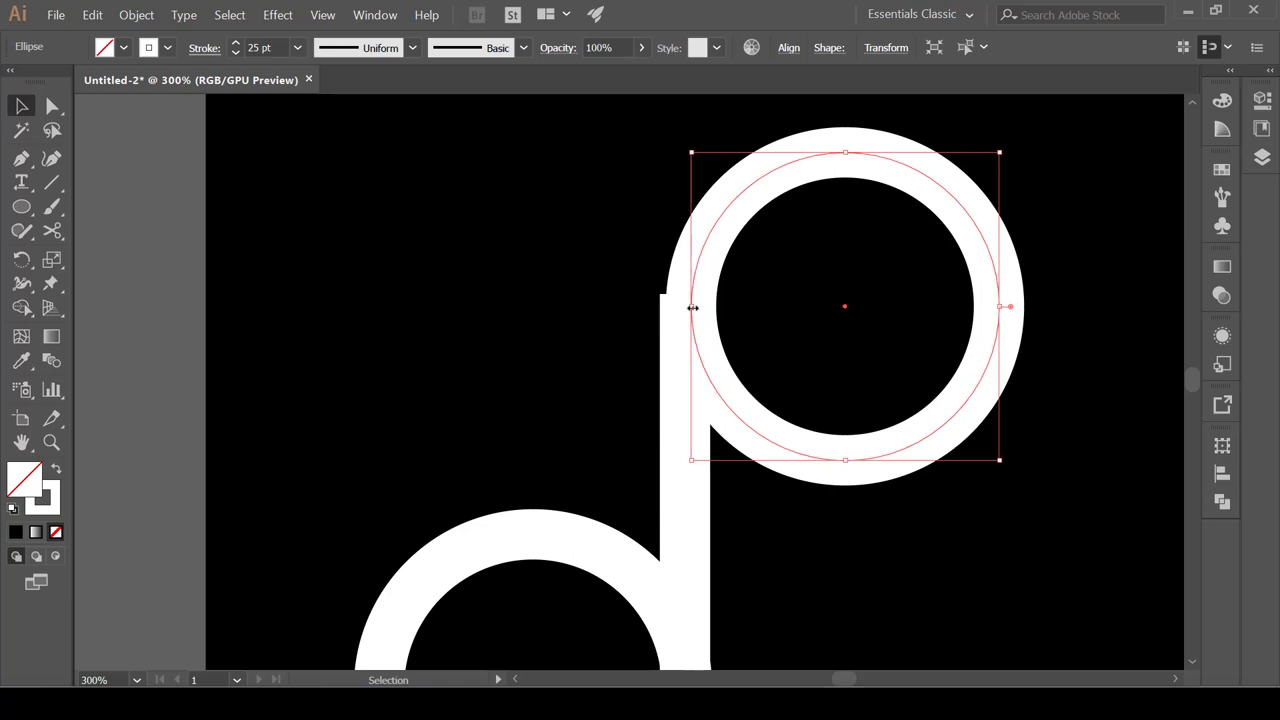
drag(691, 299, 686, 299)
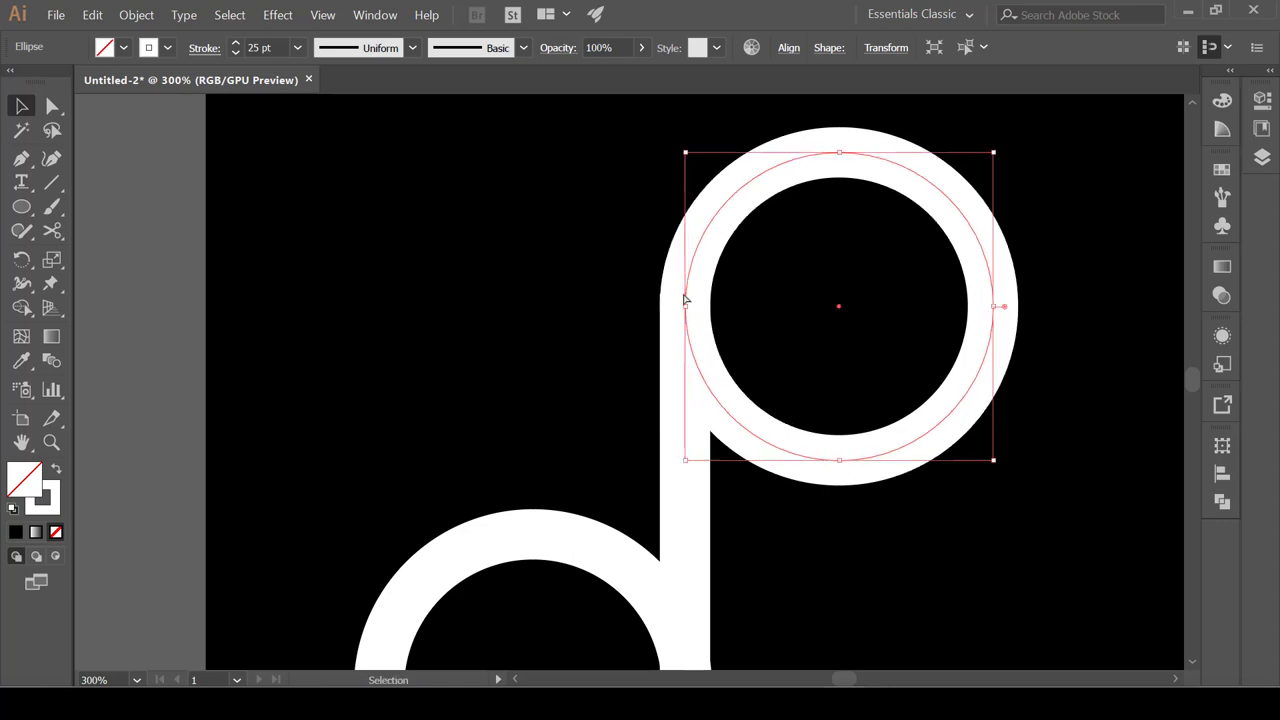
key(Left)
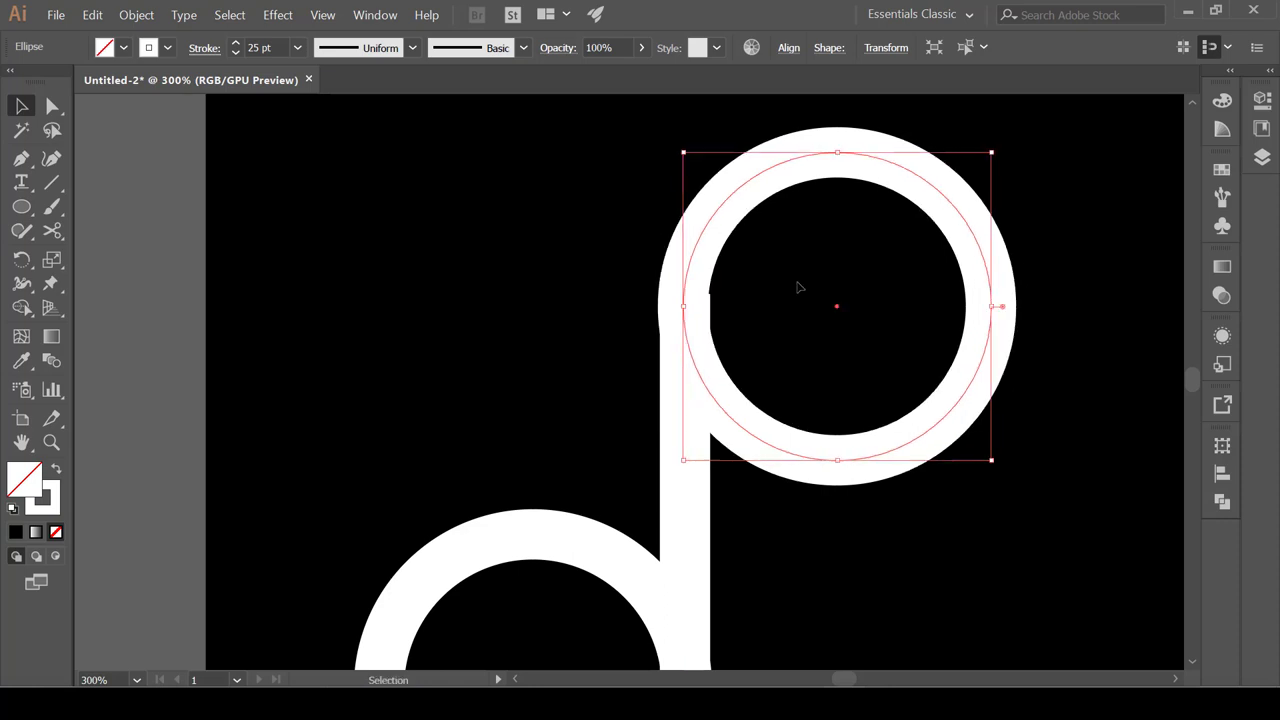
key(Right)
key(Up)
key(Up)
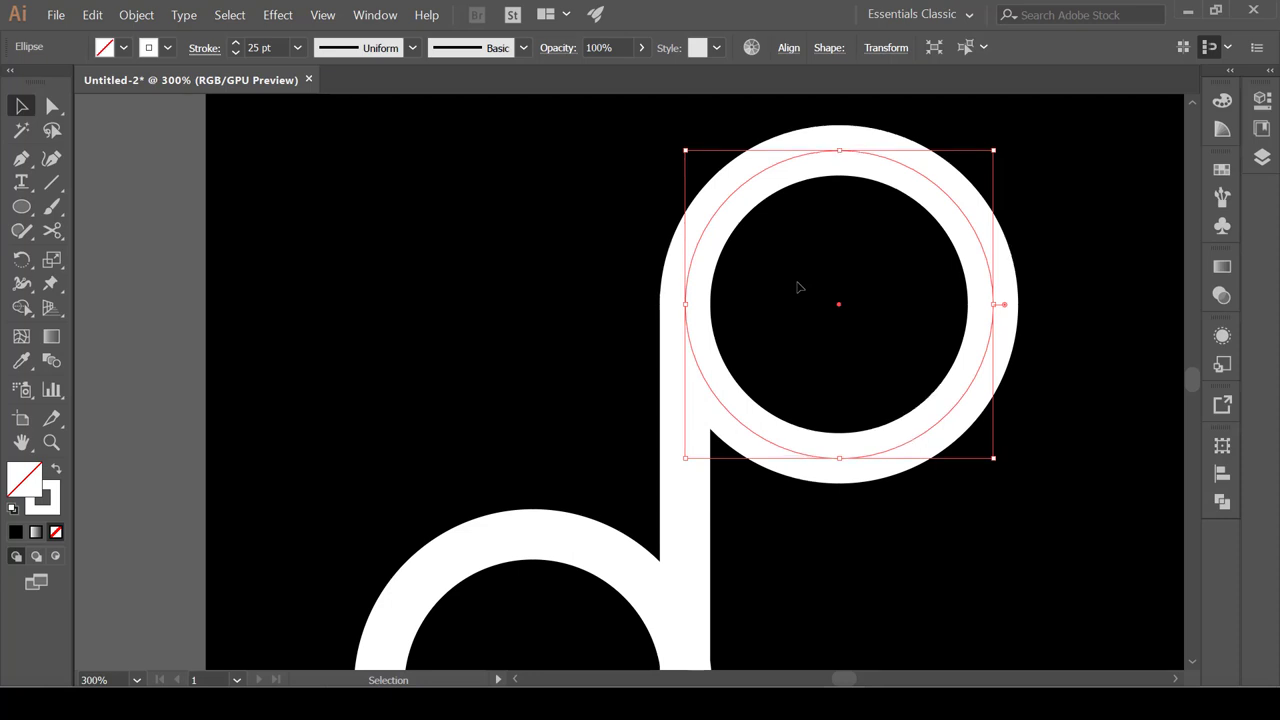
Step: Deselect the upper ring and inspect how both rings meet the vertical line
key(ctrl+1)
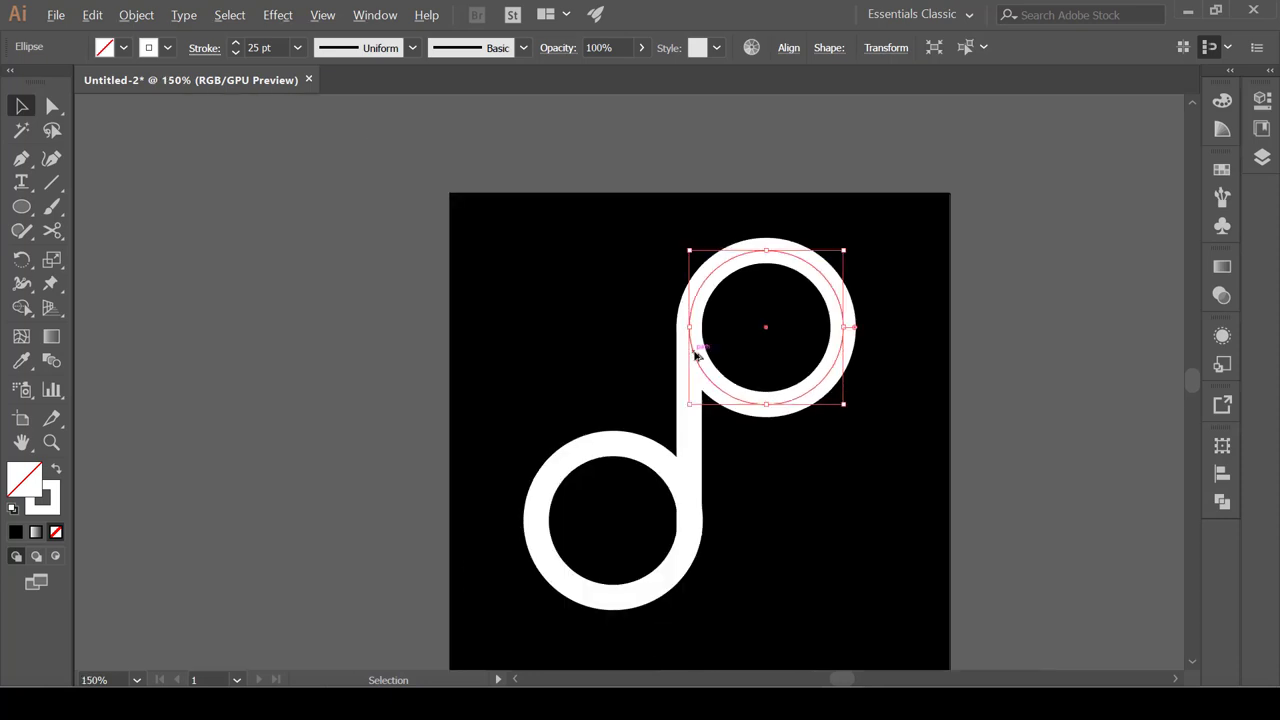
click(956, 443)
scroll(768, 490, right, 1)
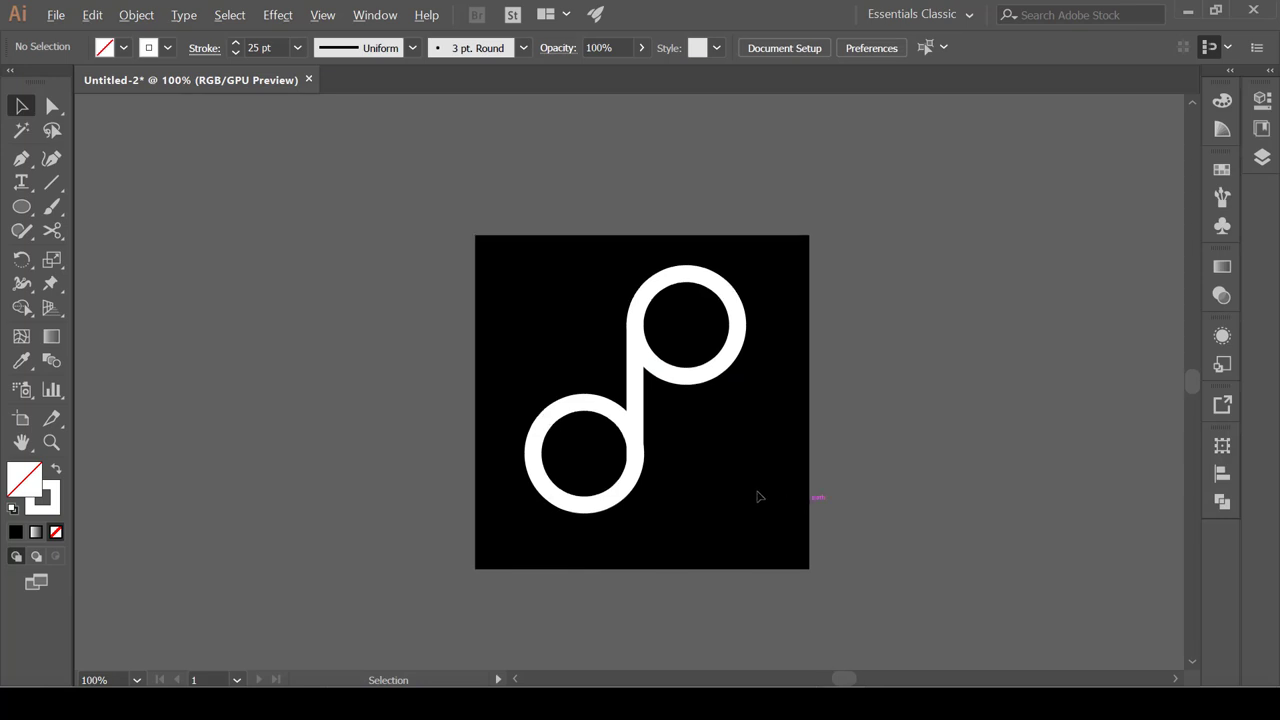
scroll(657, 343, up, 1)
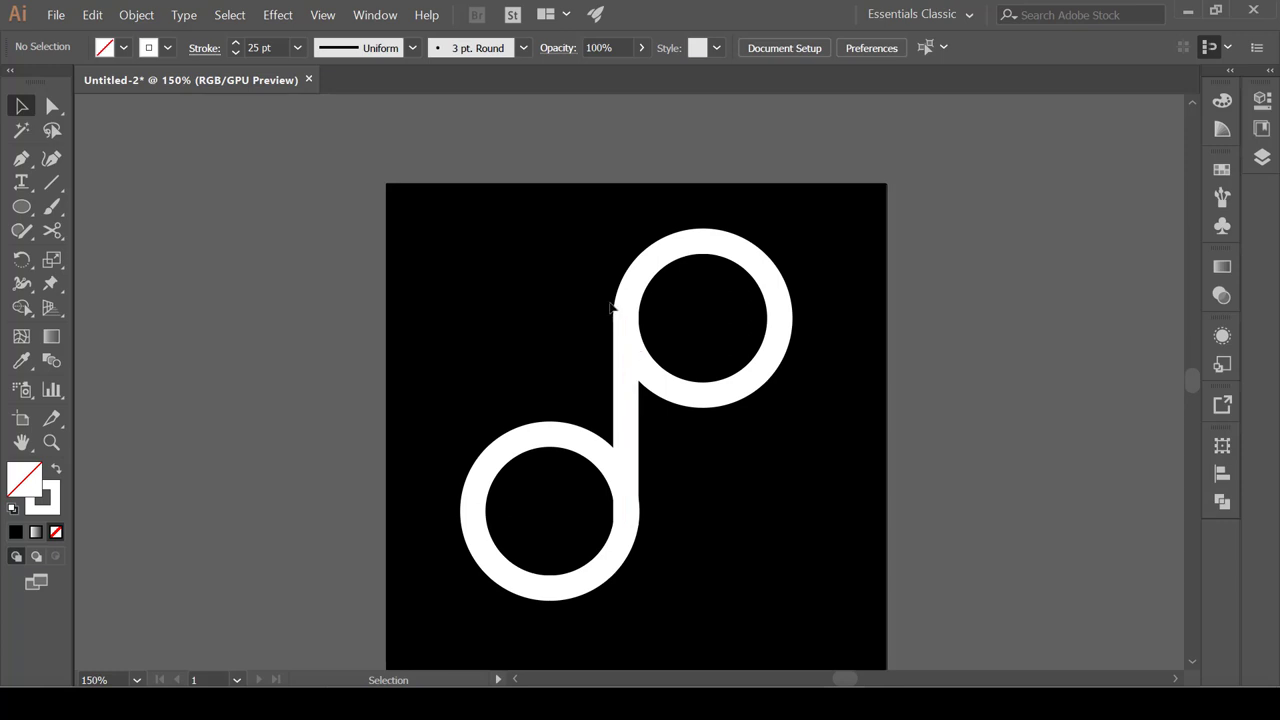
scroll(612, 308, up, 1)
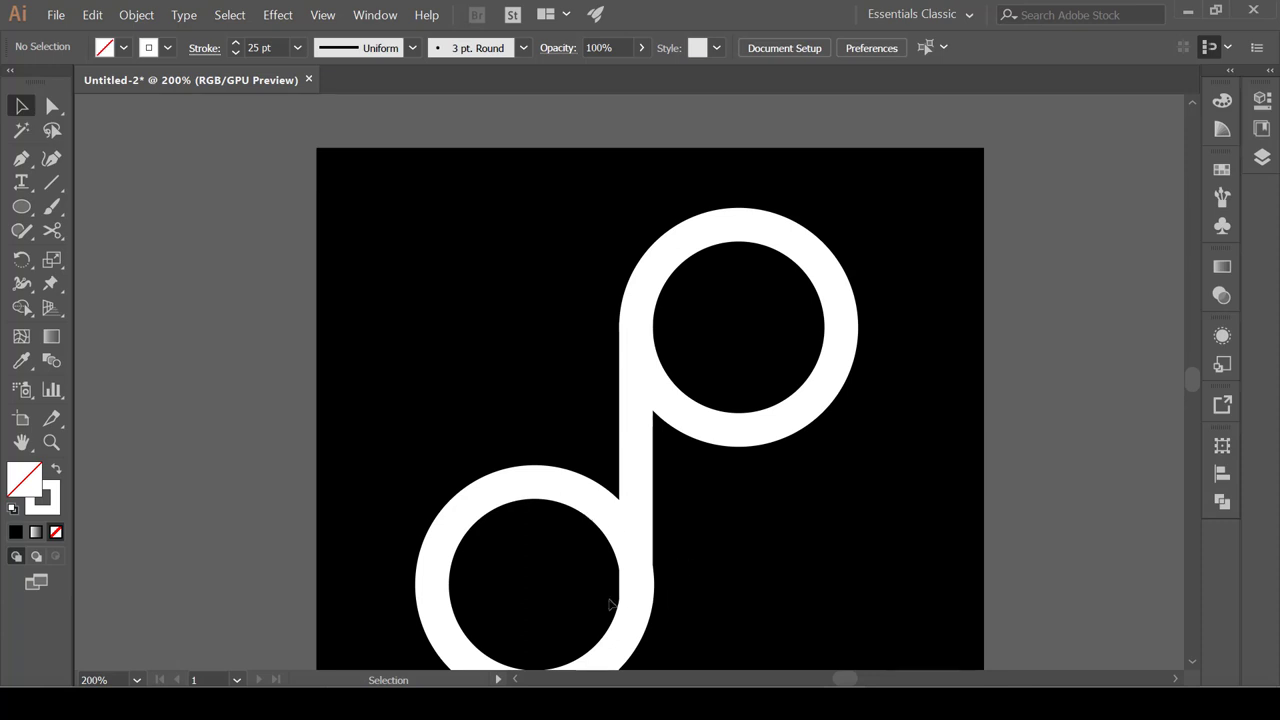
scroll(604, 555, down, 1)
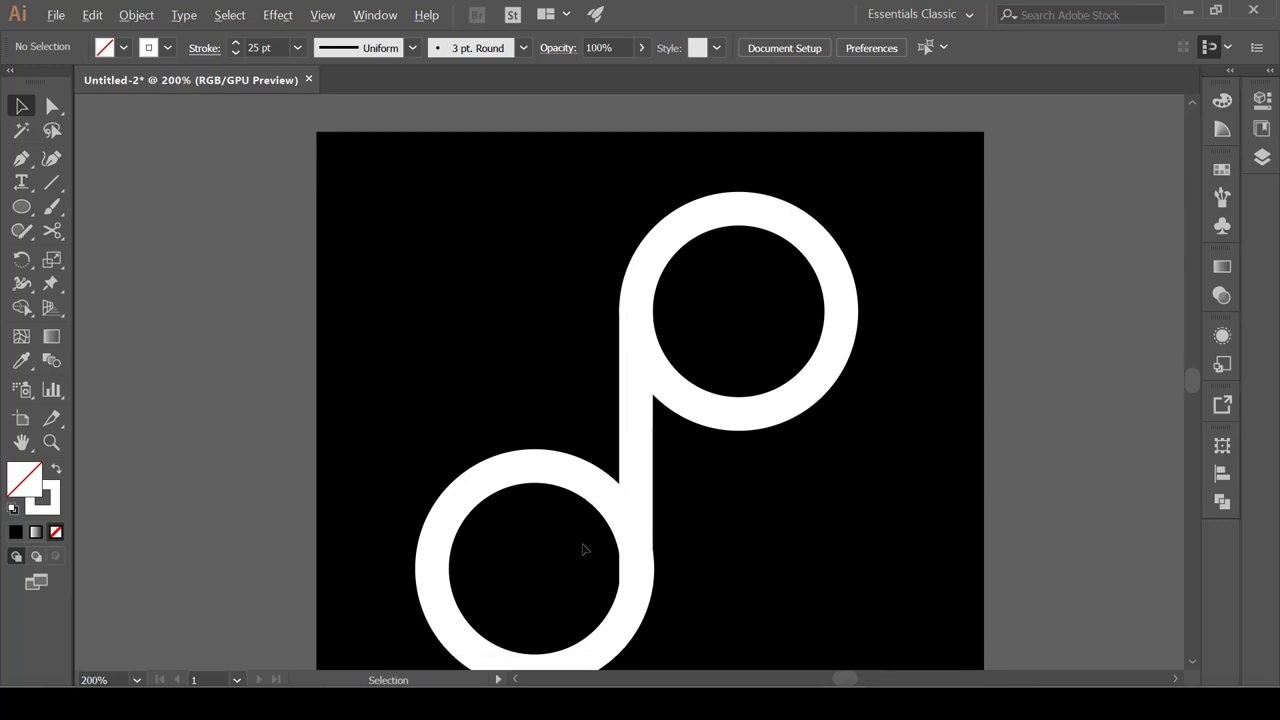
scroll(585, 549, up, 1)
scroll(552, 506, down, 2)
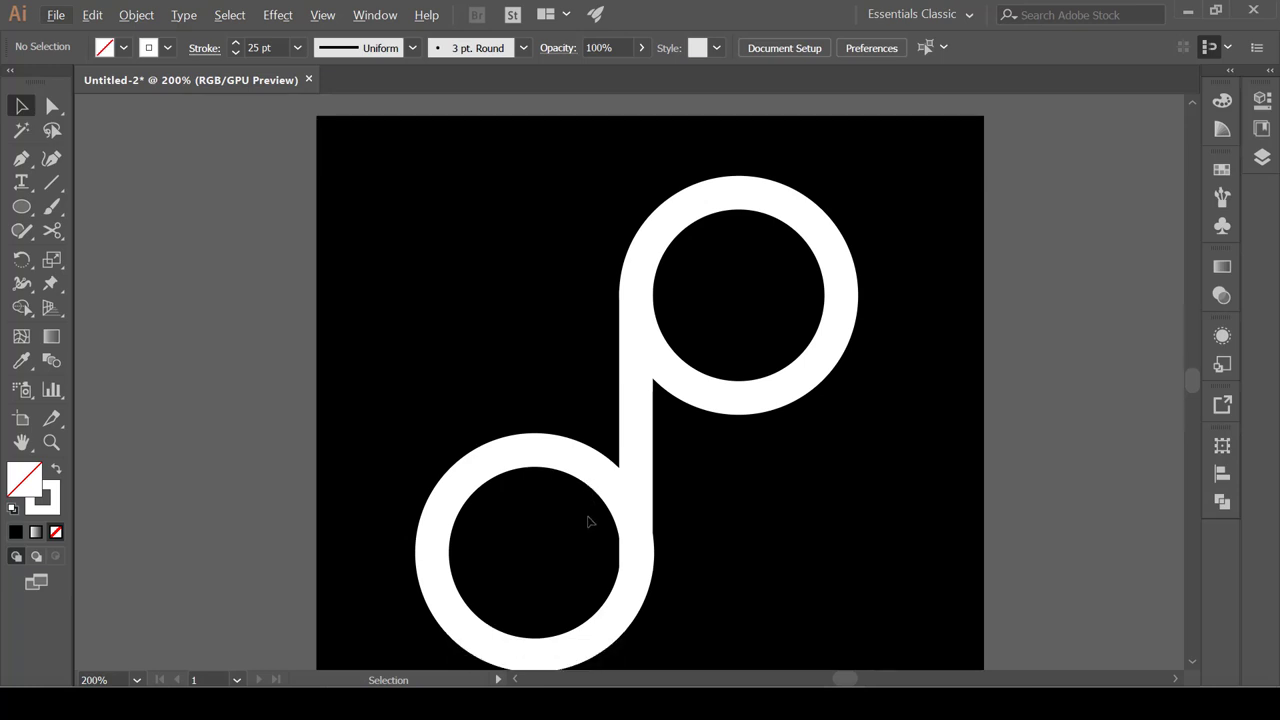
scroll(589, 523, up, 2)
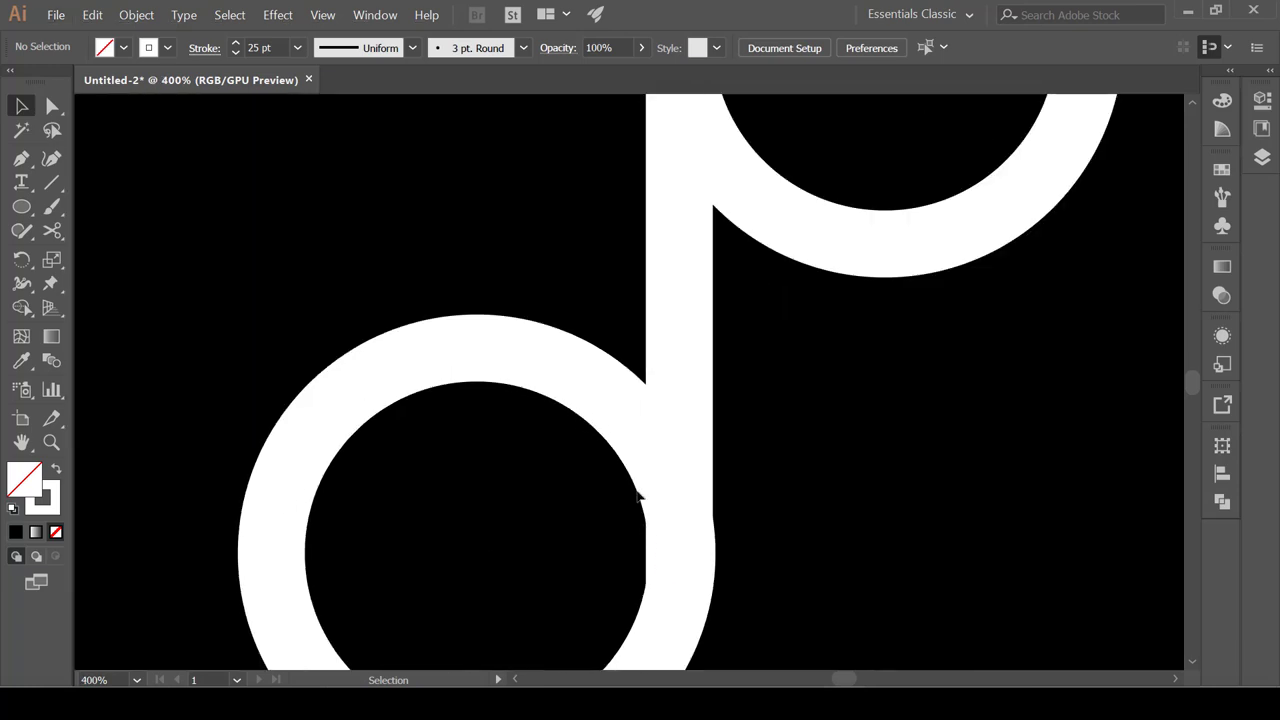
Step: Nudge the lower ring down so its right side lines up smoothly with the lower end of the vertical line
click(622, 407)
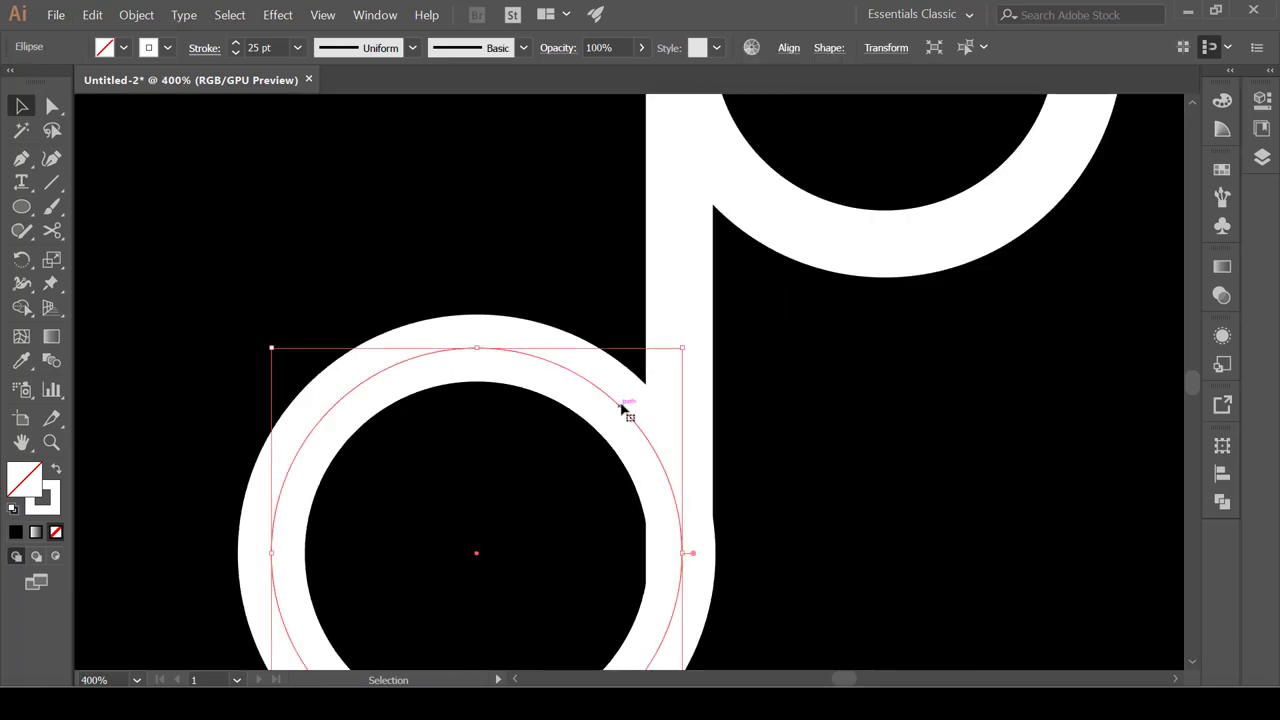
key(Down)
key(Down)
key(Up)
key(Up)
key(Up)
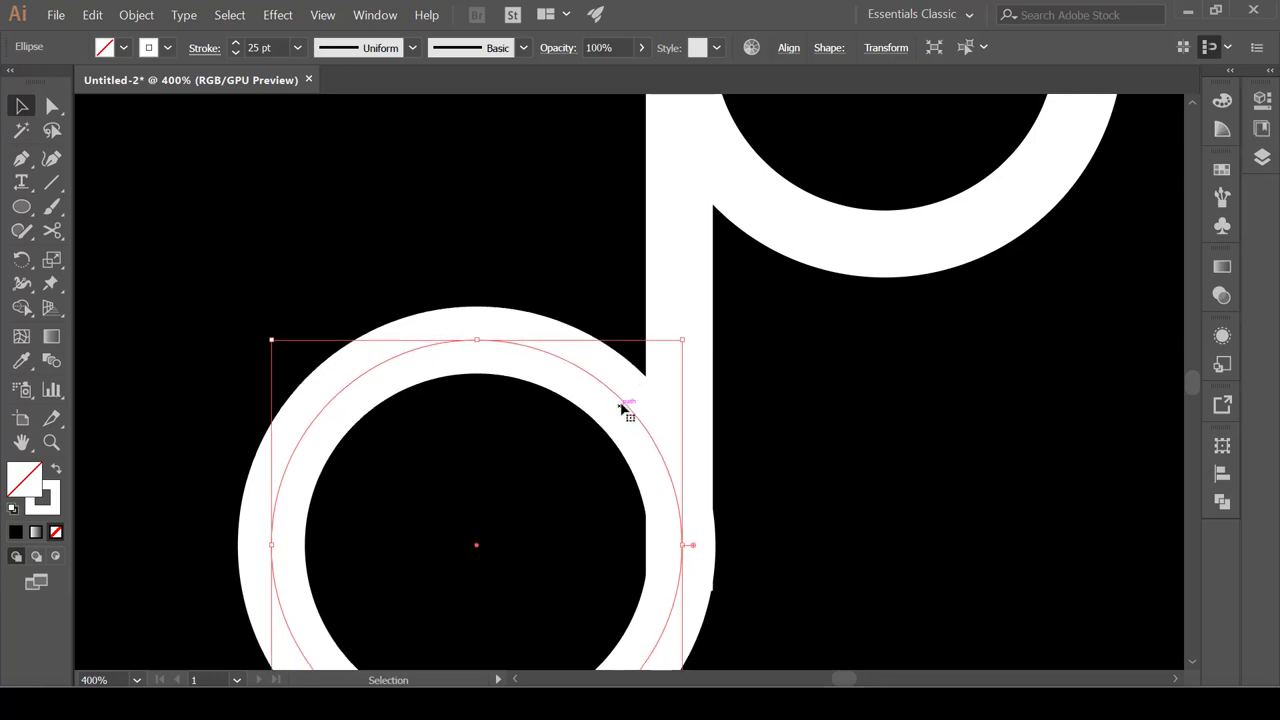
key(Up)
key(Up)
key(Up)
key(Down)
key(Down)
key(Down)
key(Down)
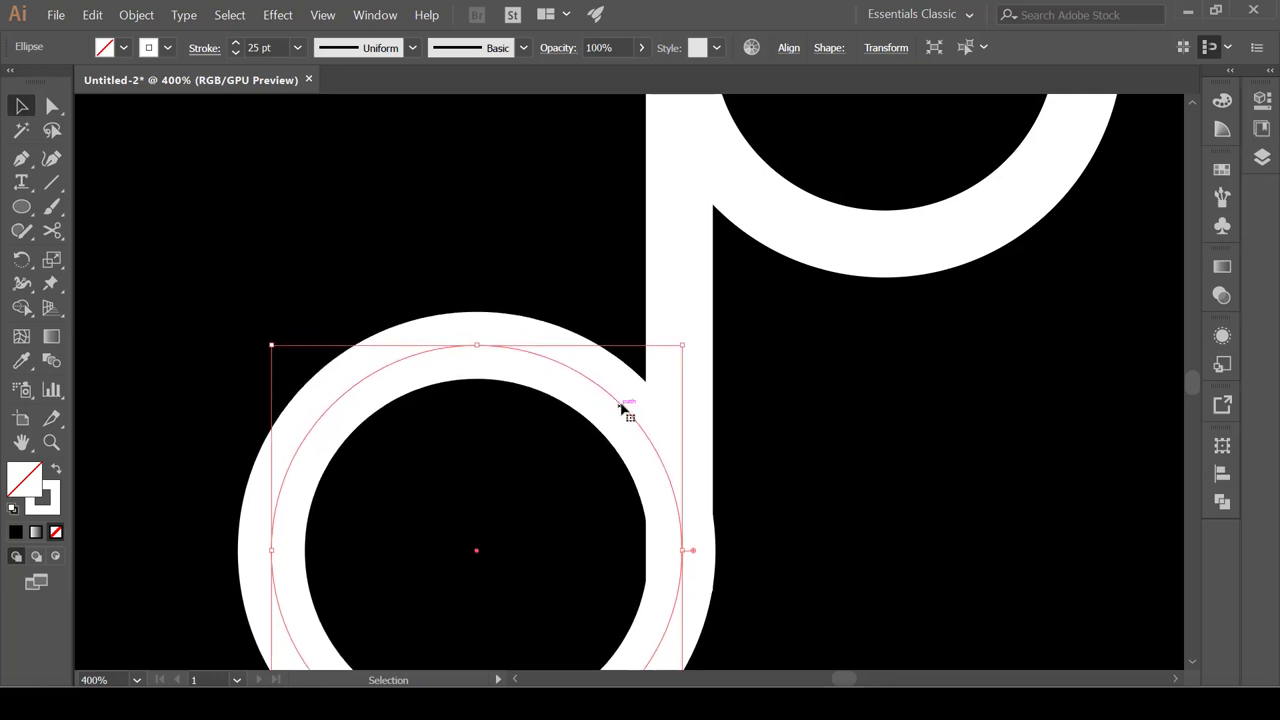
key(Down)
key(Down)
key(Down)
key(Down)
key(shift+Down)
key(Left)
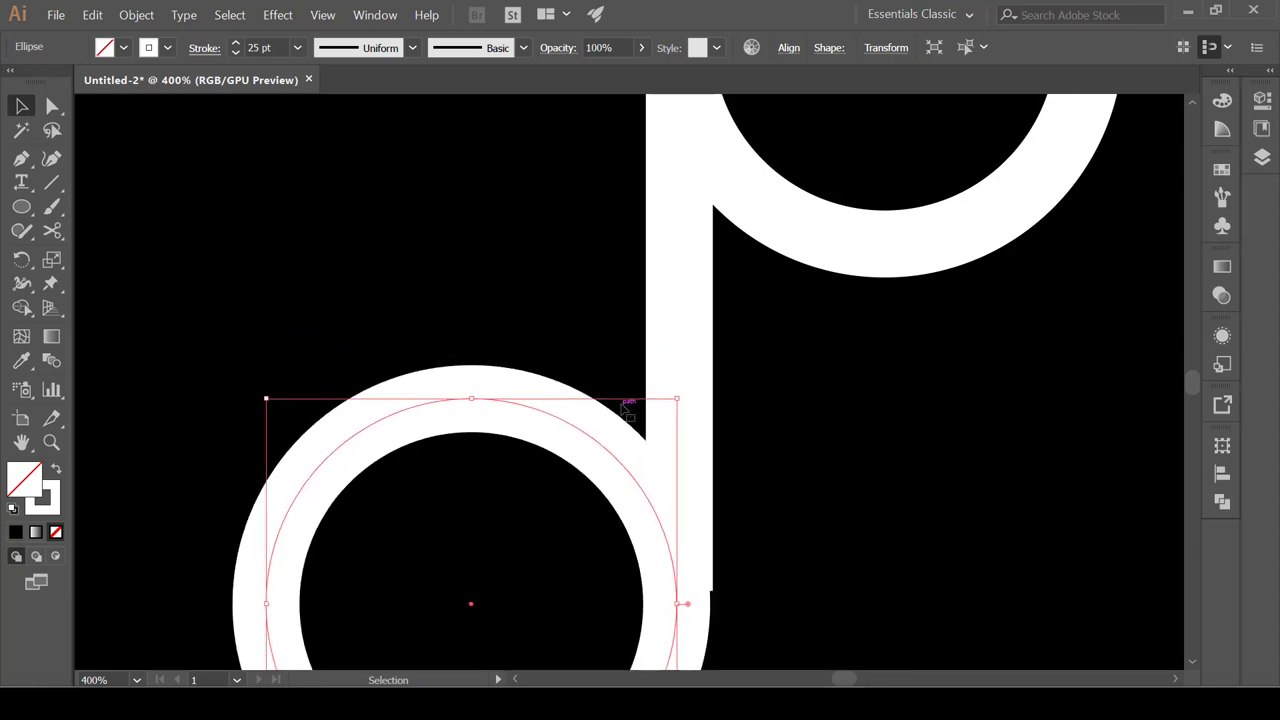
key(Right)
key(Up)
key(Up)
key(Up)
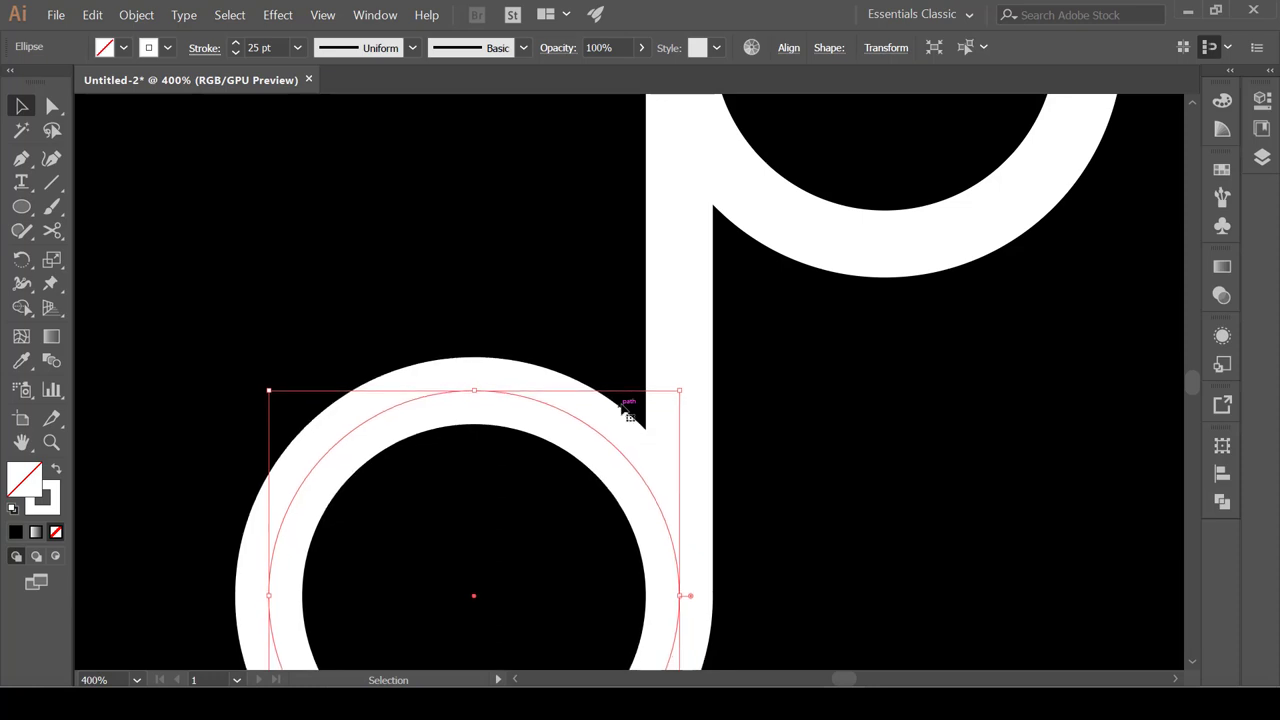
key(Up)
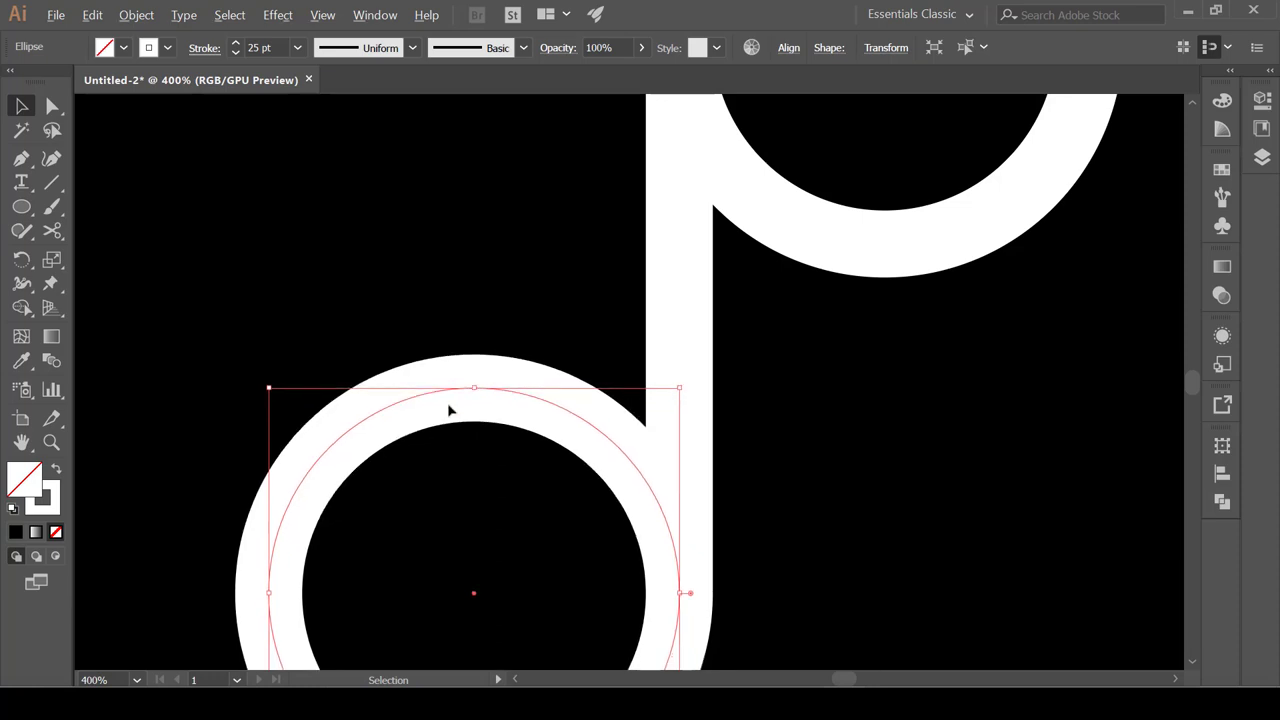
scroll(520, 432, down, 2)
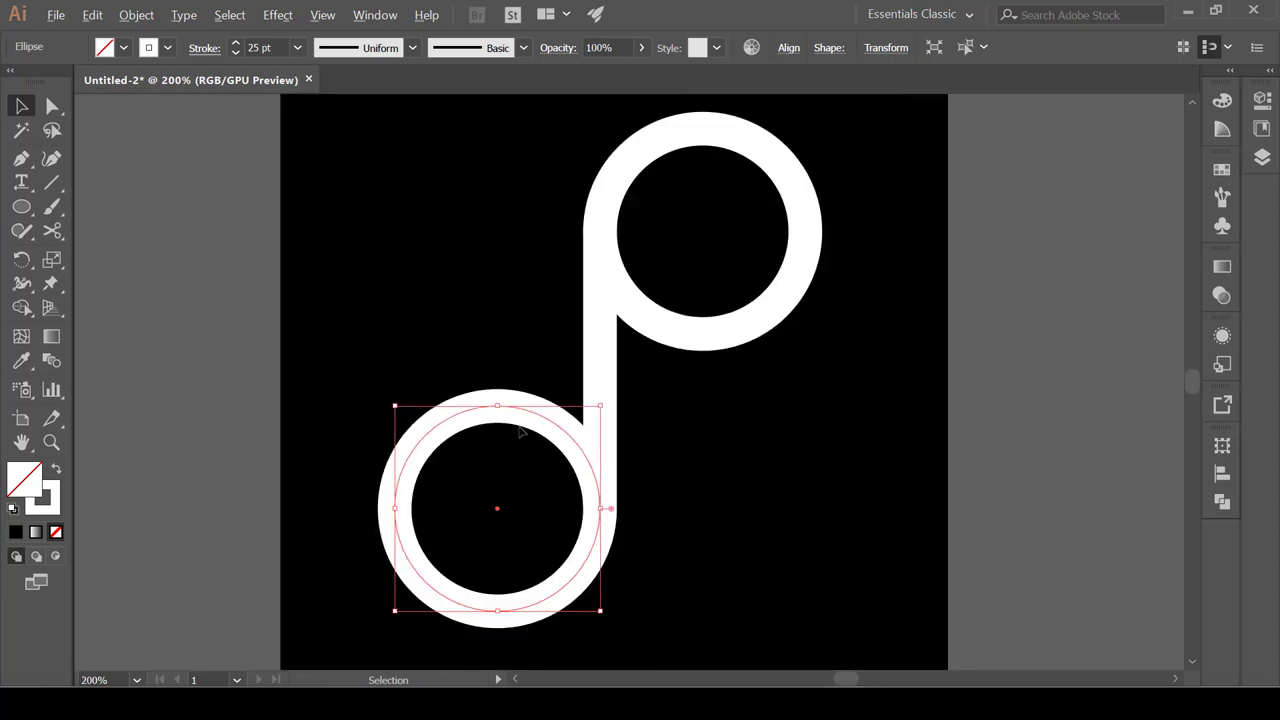
click(706, 486)
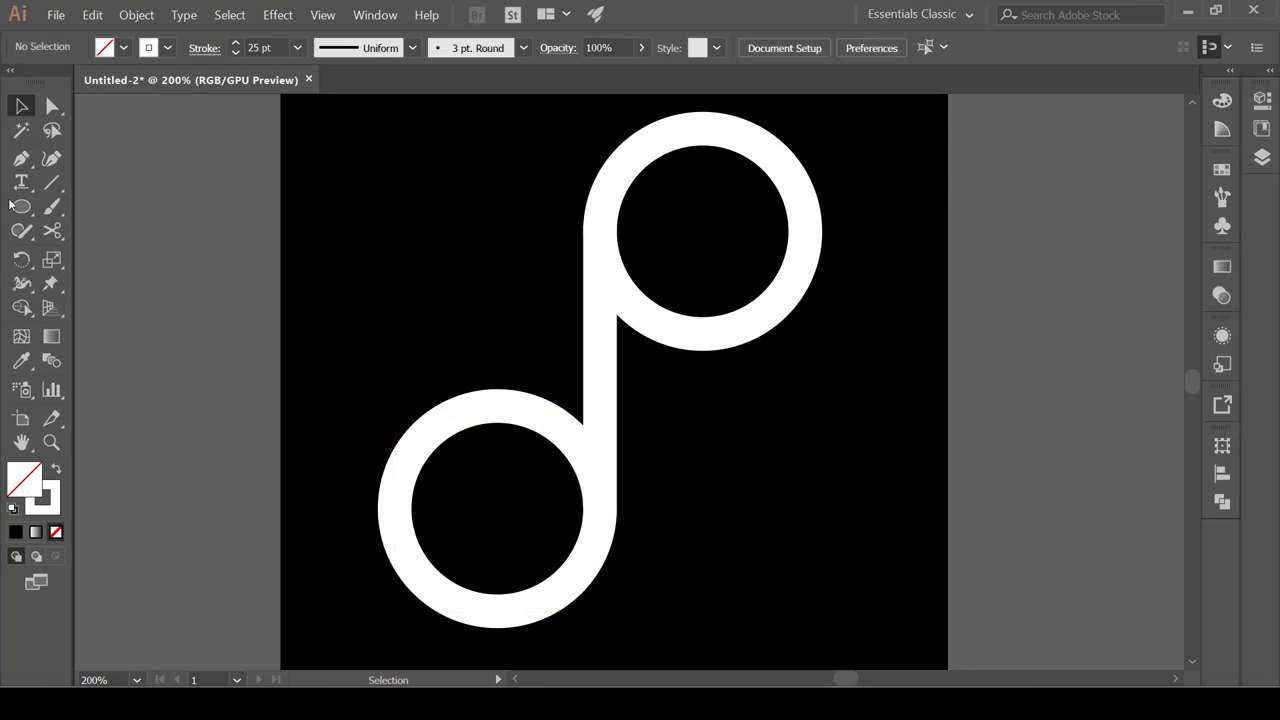
Step: Cut the lower ring with Scissors near its top and at its right side, and the upper ring at its bottom and left side
click(56, 234)
mouse_move(57, 236)
mouse_down()
mouse_move(99, 235)
mouse_move(131, 261)
mouse_up()
click(99, 234)
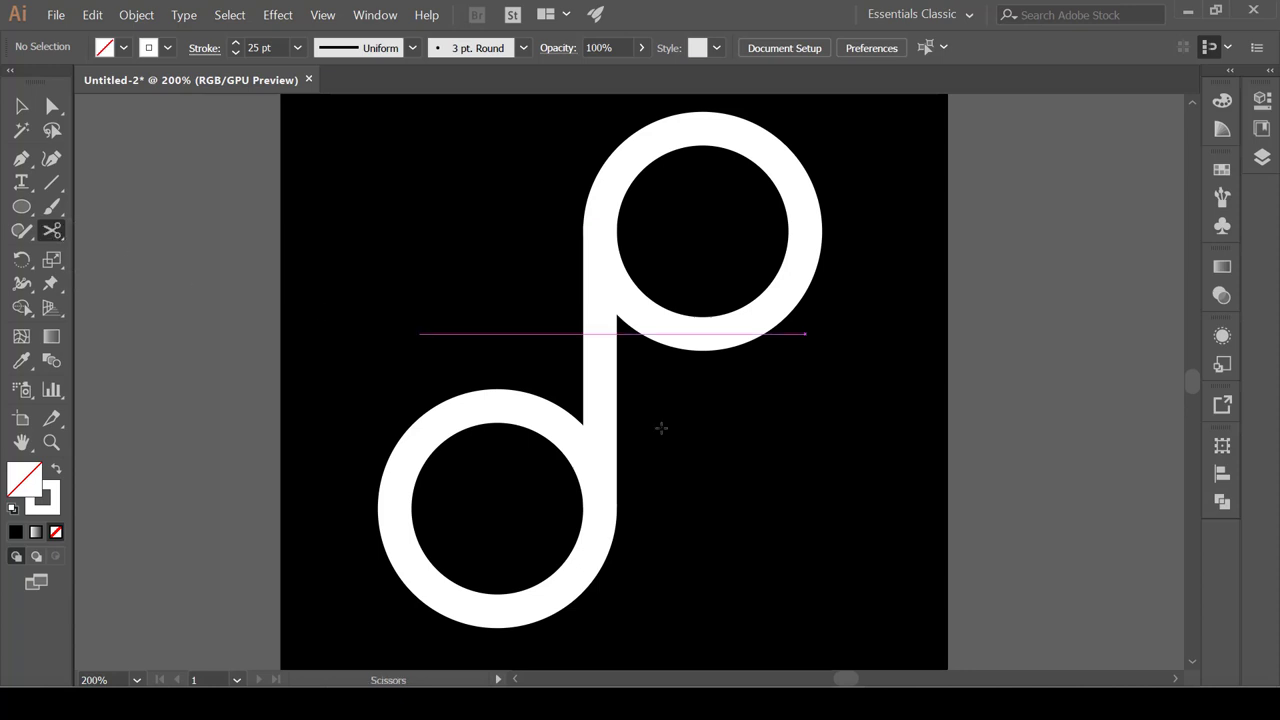
click(509, 406)
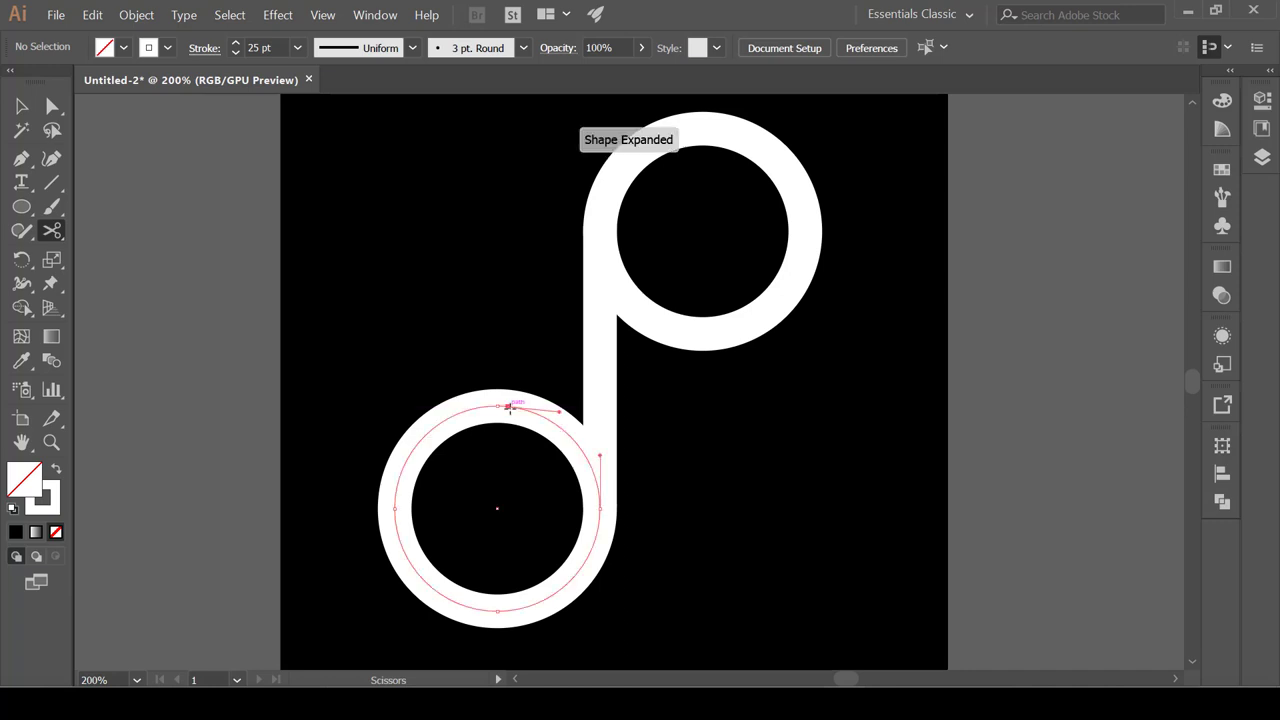
click(600, 508)
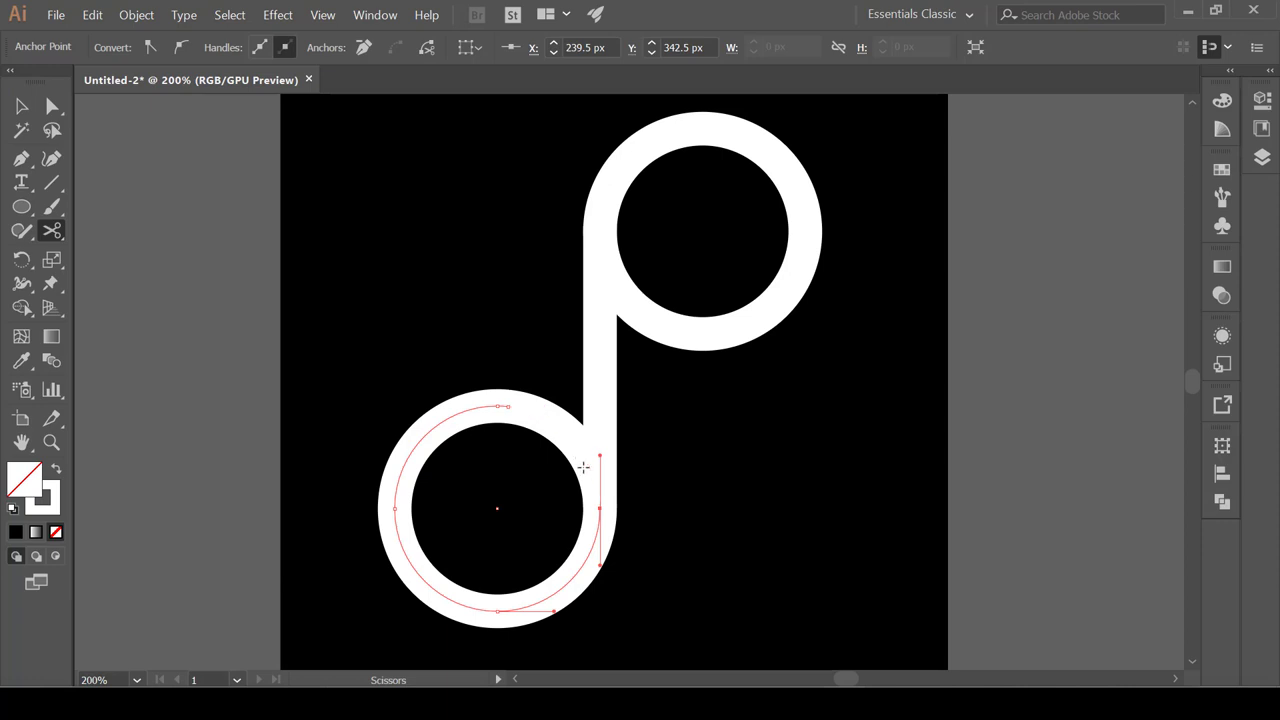
click(702, 332)
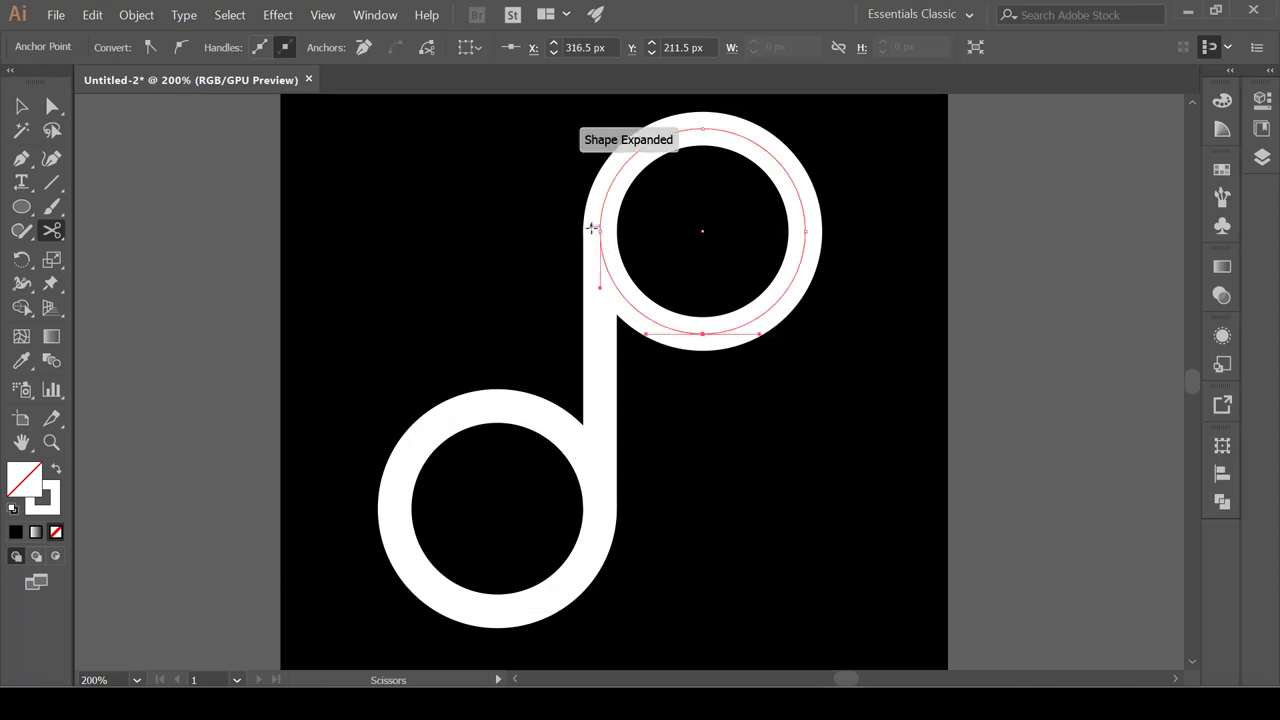
click(597, 230)
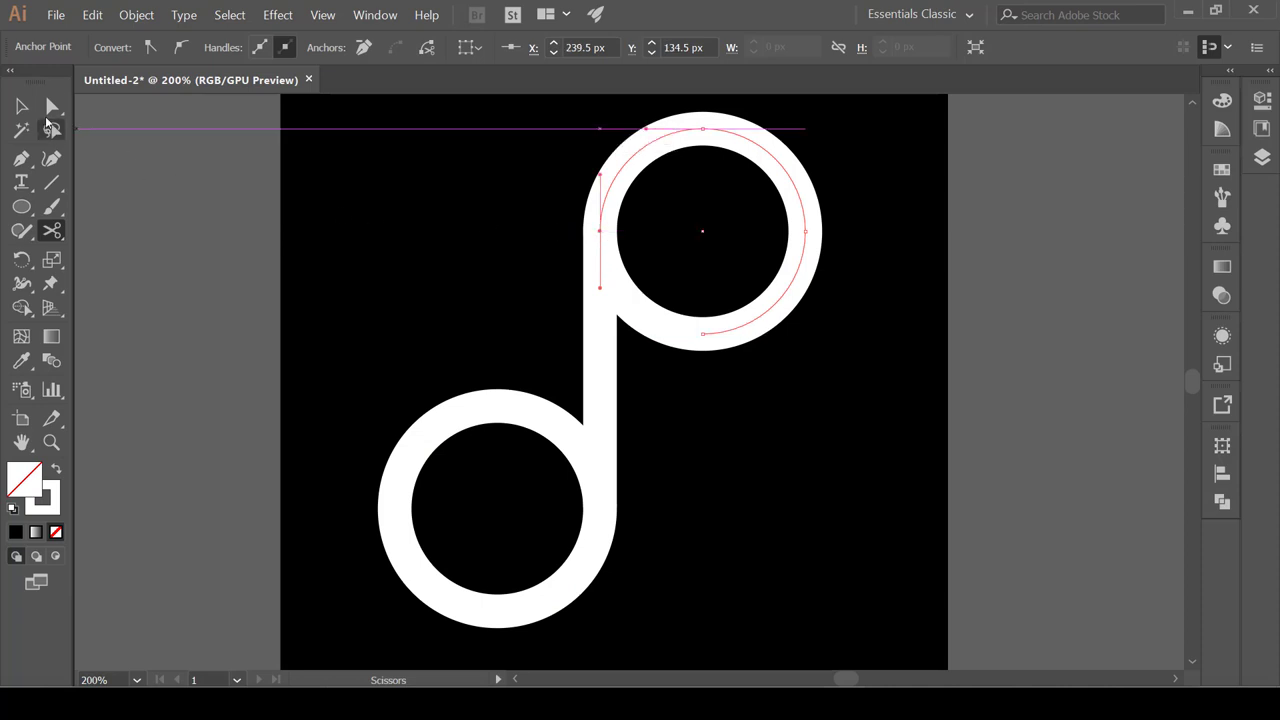
Step: Delete the upper ring's large outer arc and the lower ring's upper-right arc, leaving a music-note shape
click(23, 108)
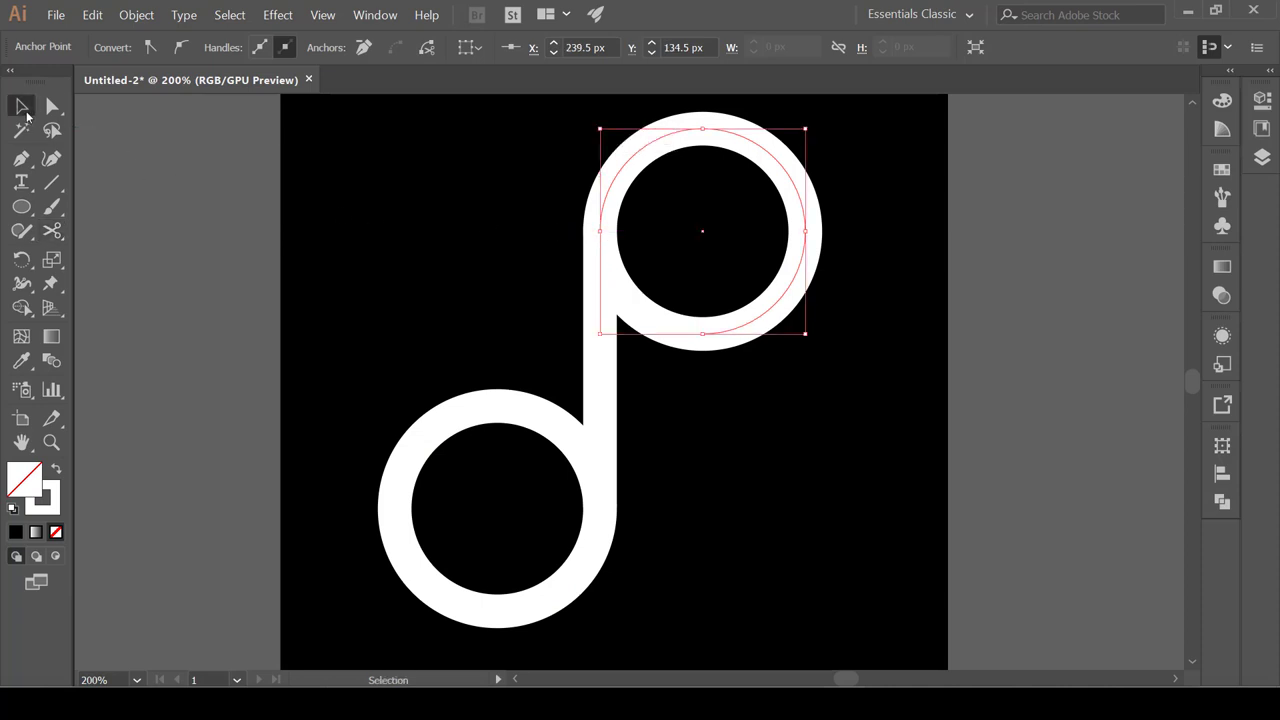
click(773, 157)
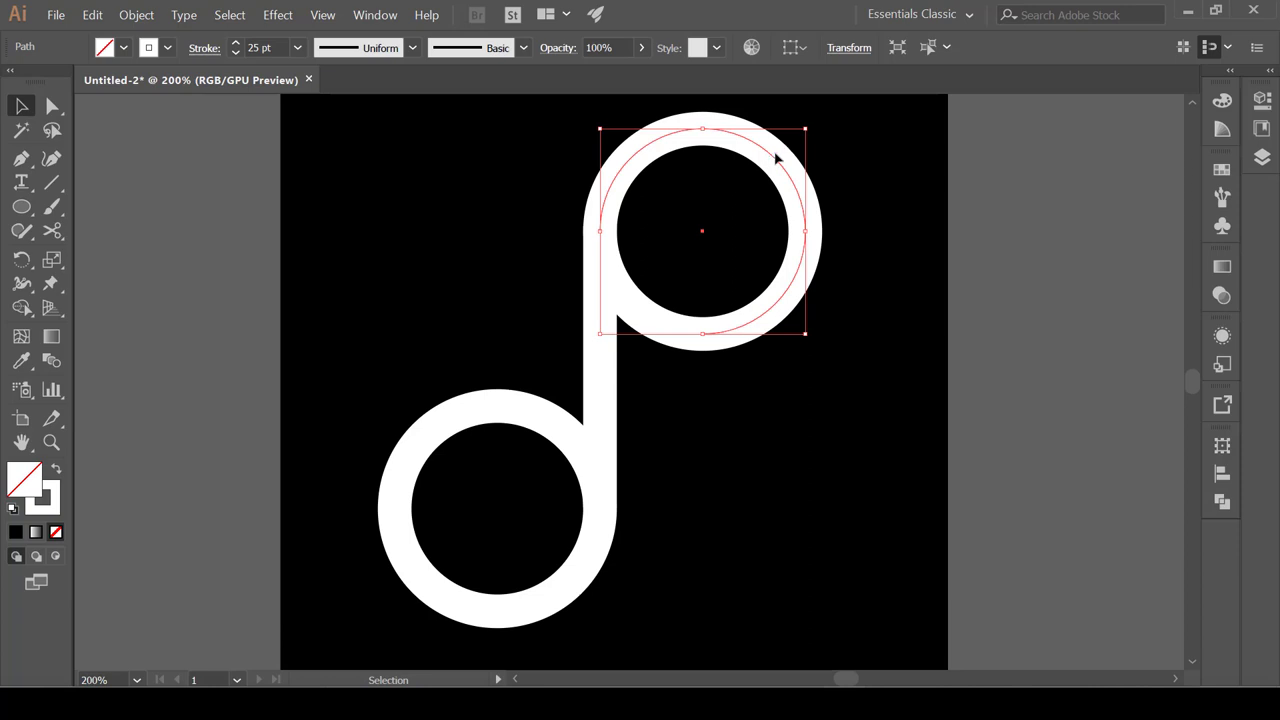
key(Delete)
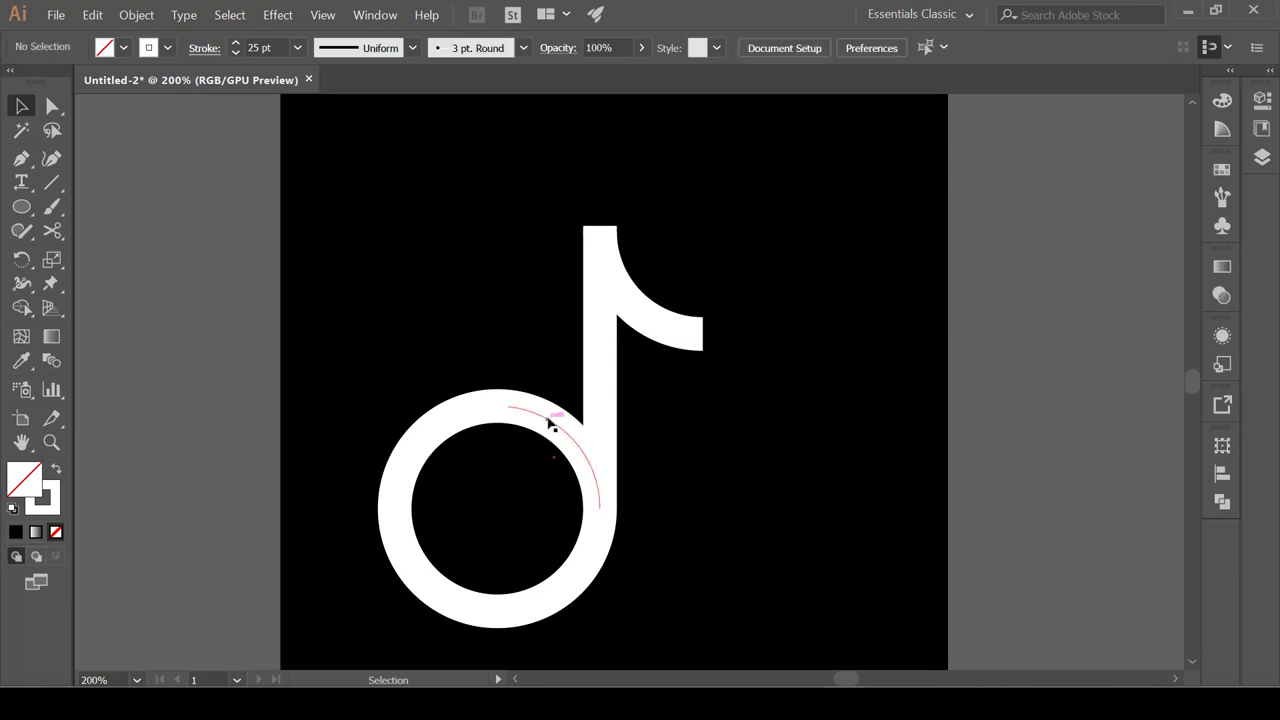
click(549, 424)
key(Delete)
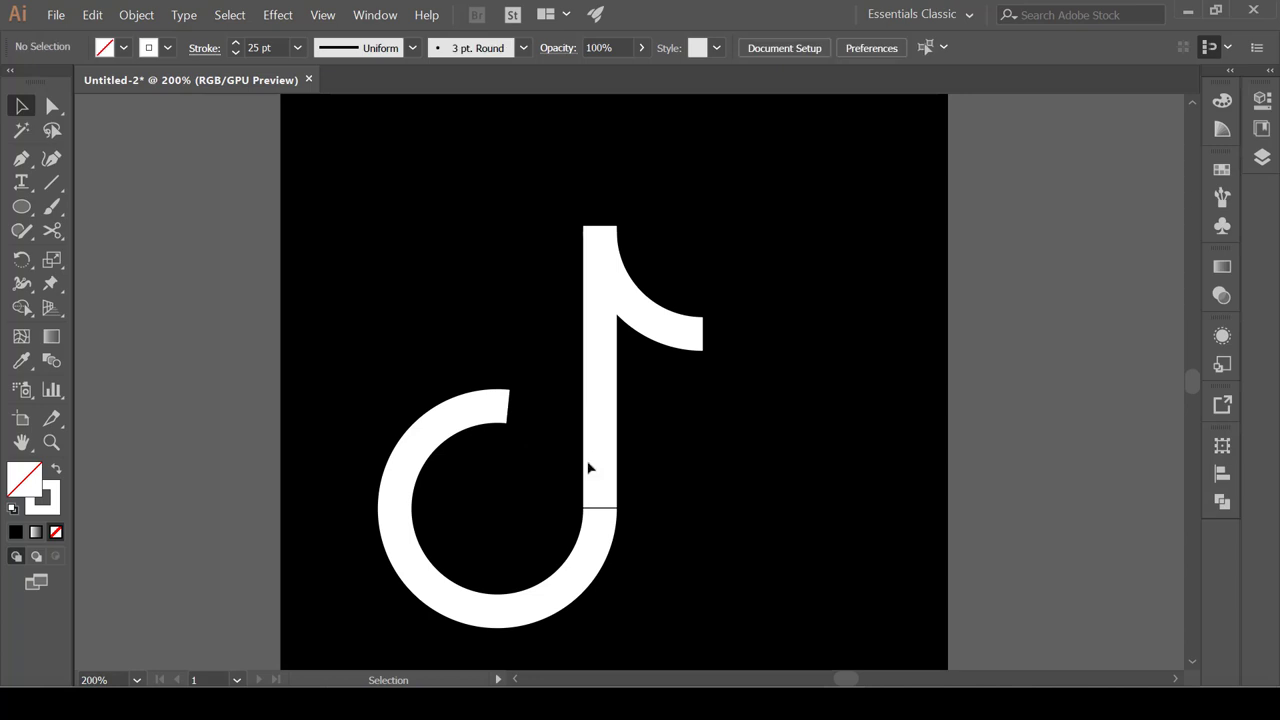
Step: Nudge the remaining lower arc up to close the gap with the vertical line, then deselect it
click(591, 561)
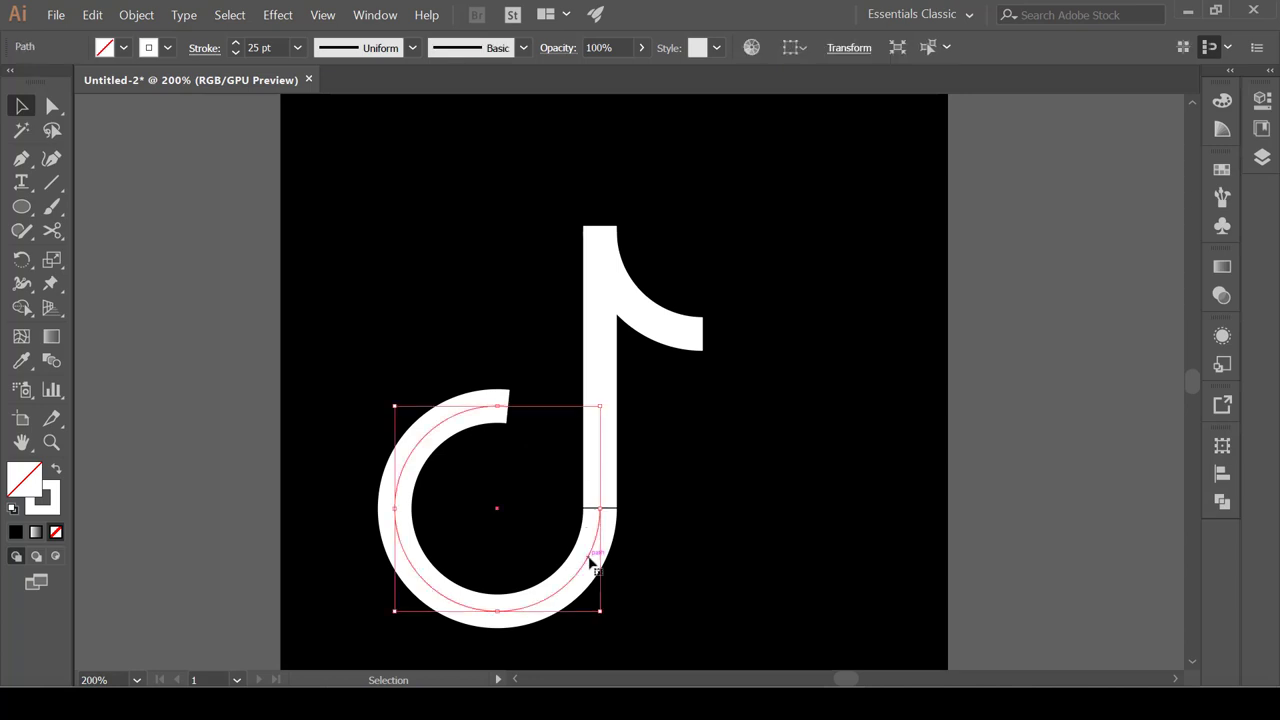
key(Up)
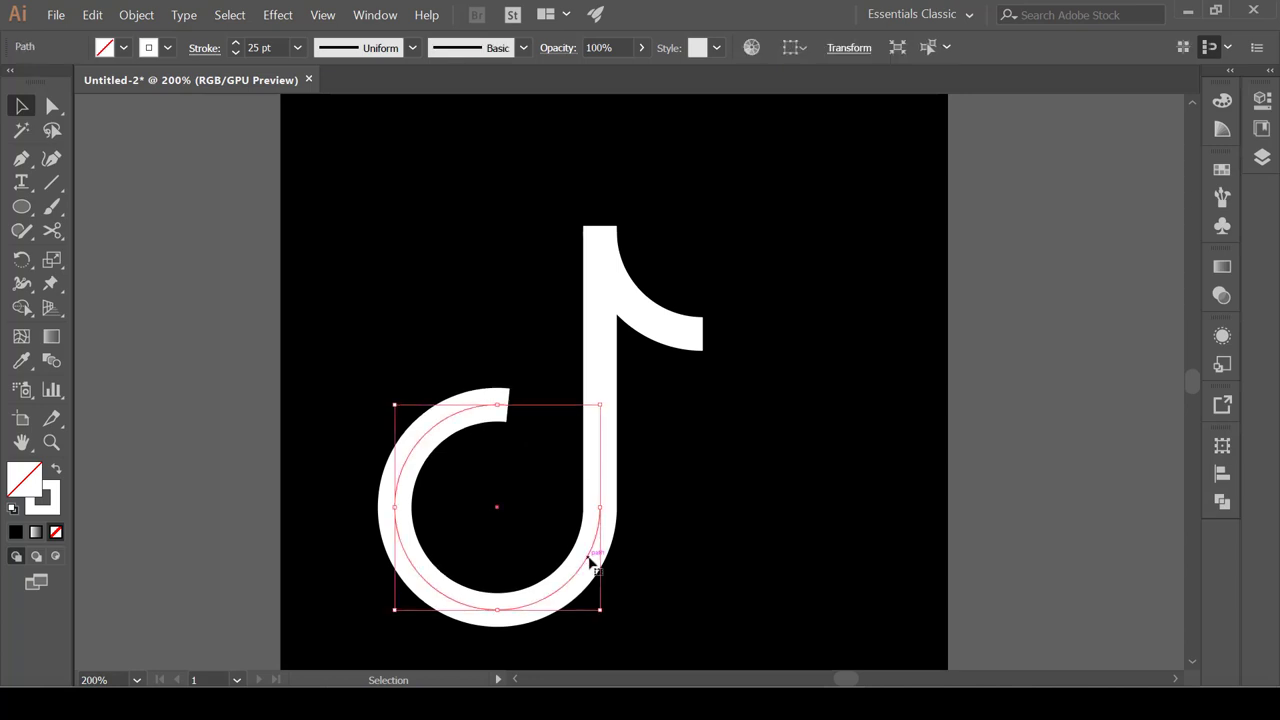
click(686, 534)
Step: Join the lower arc, vertical line and upper curve into a single path
drag(816, 207, 386, 320)
scroll(520, 325, up, 2)
scroll(649, 282, up, 1)
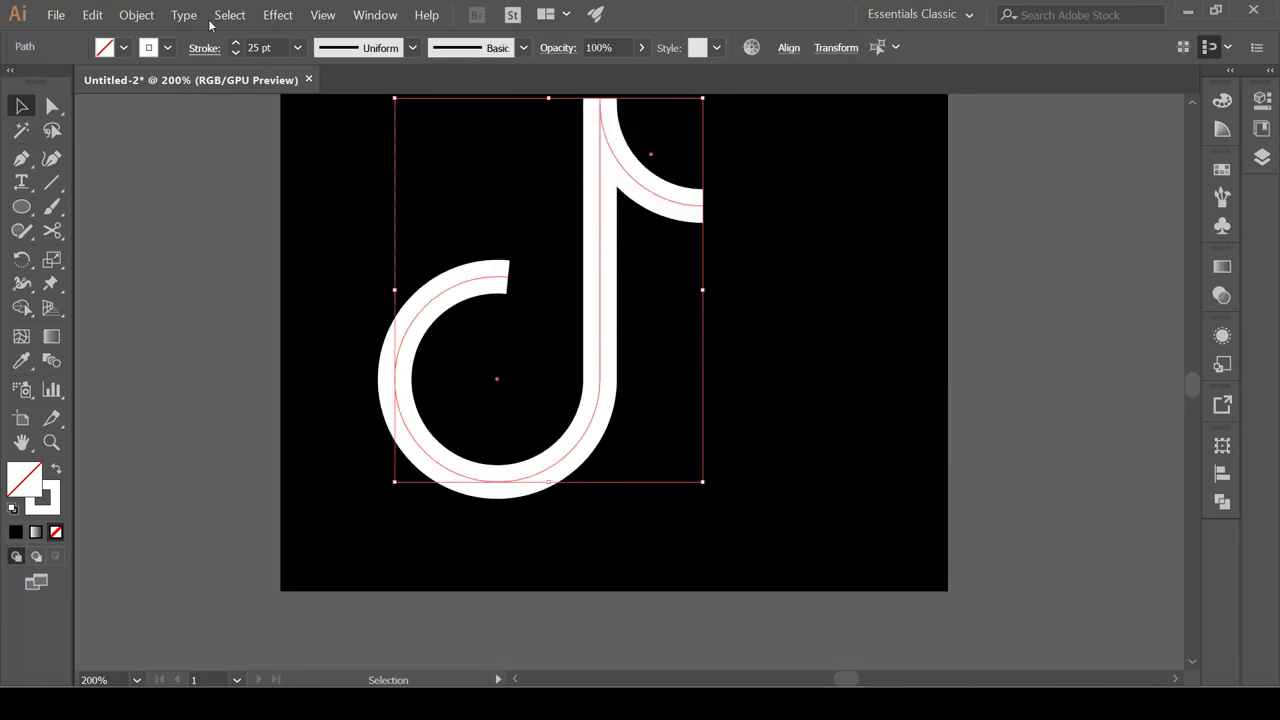
click(150, 14)
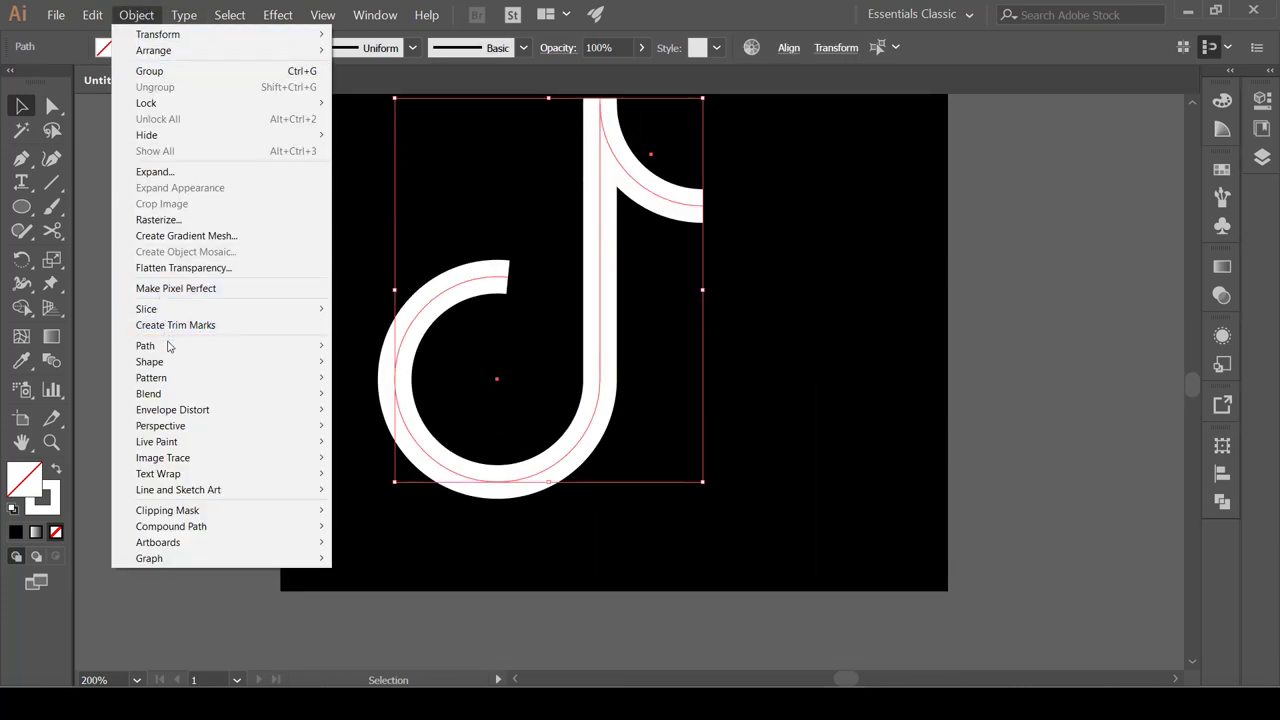
mouse_move(174, 346)
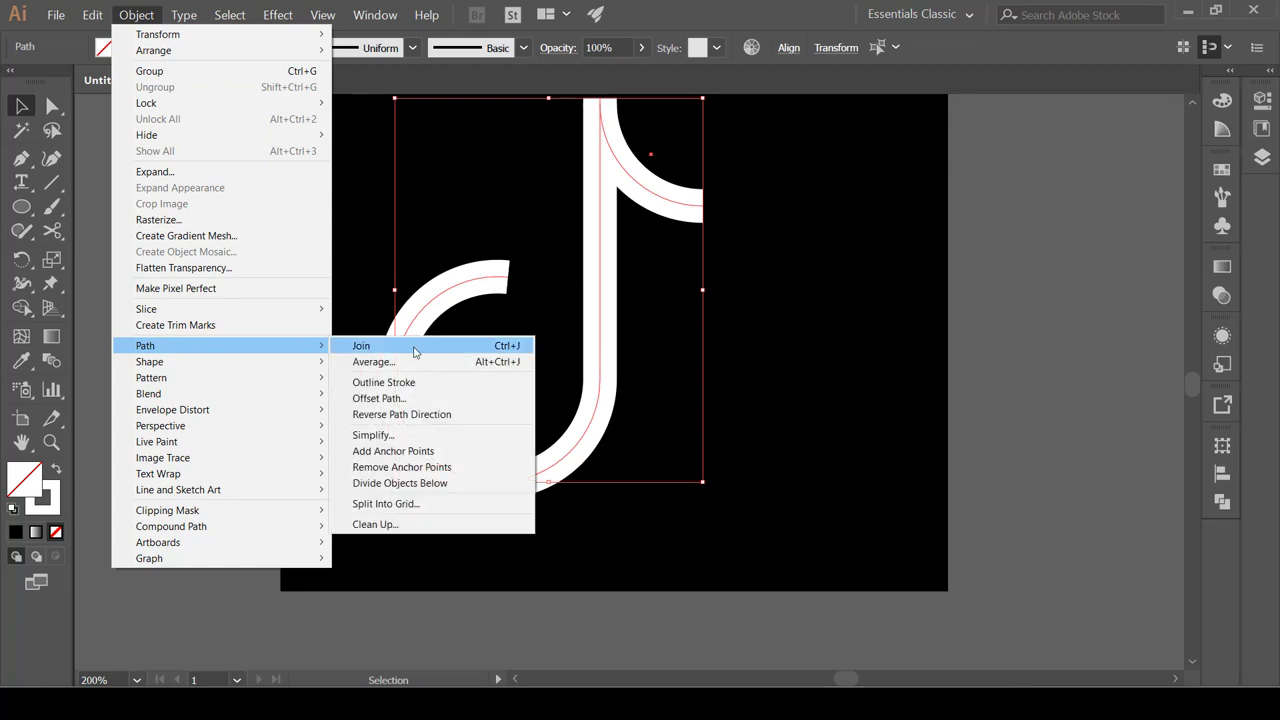
click(505, 355)
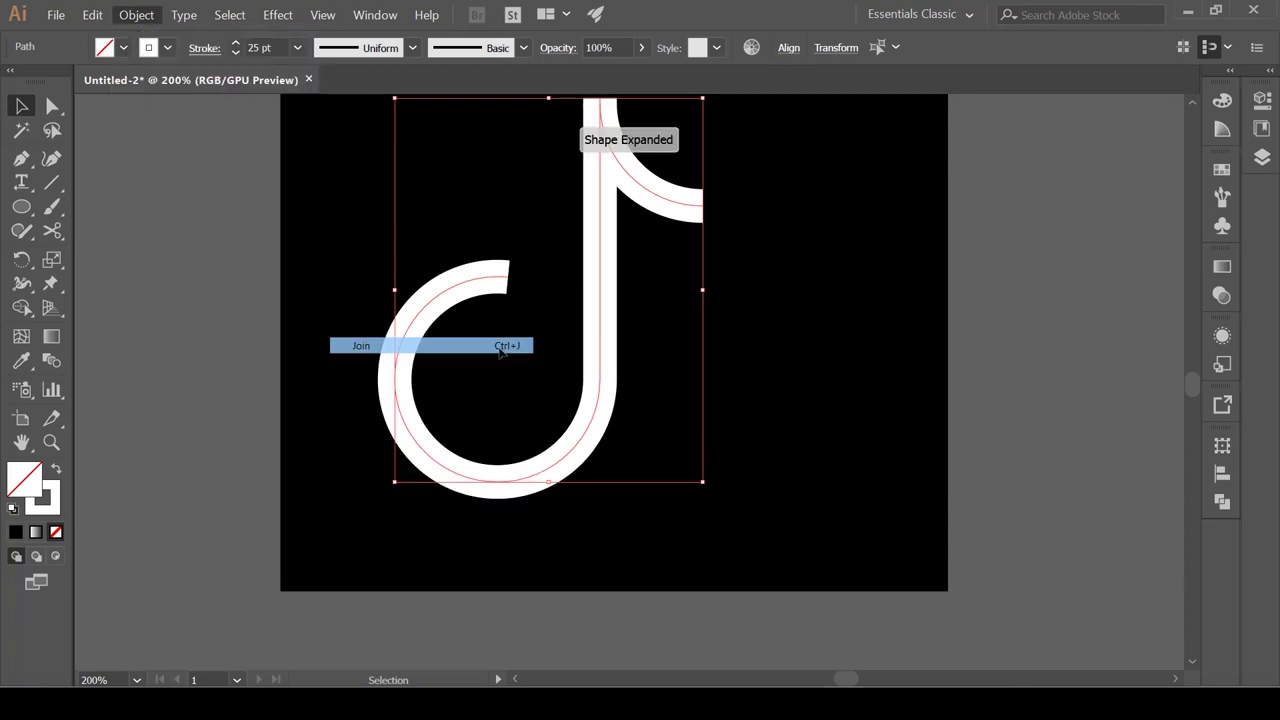
click(897, 334)
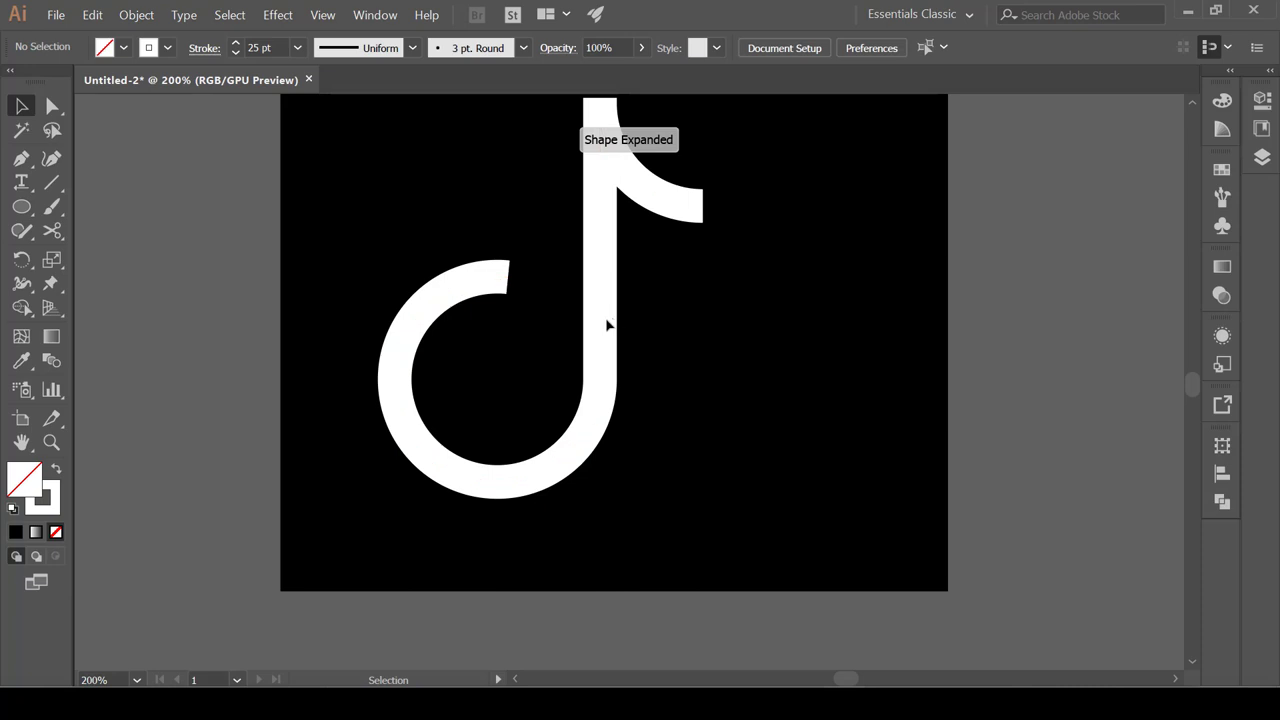
Step: Move the joined note shape to the middle of the black artboard
click(603, 325)
drag(601, 323, 676, 367)
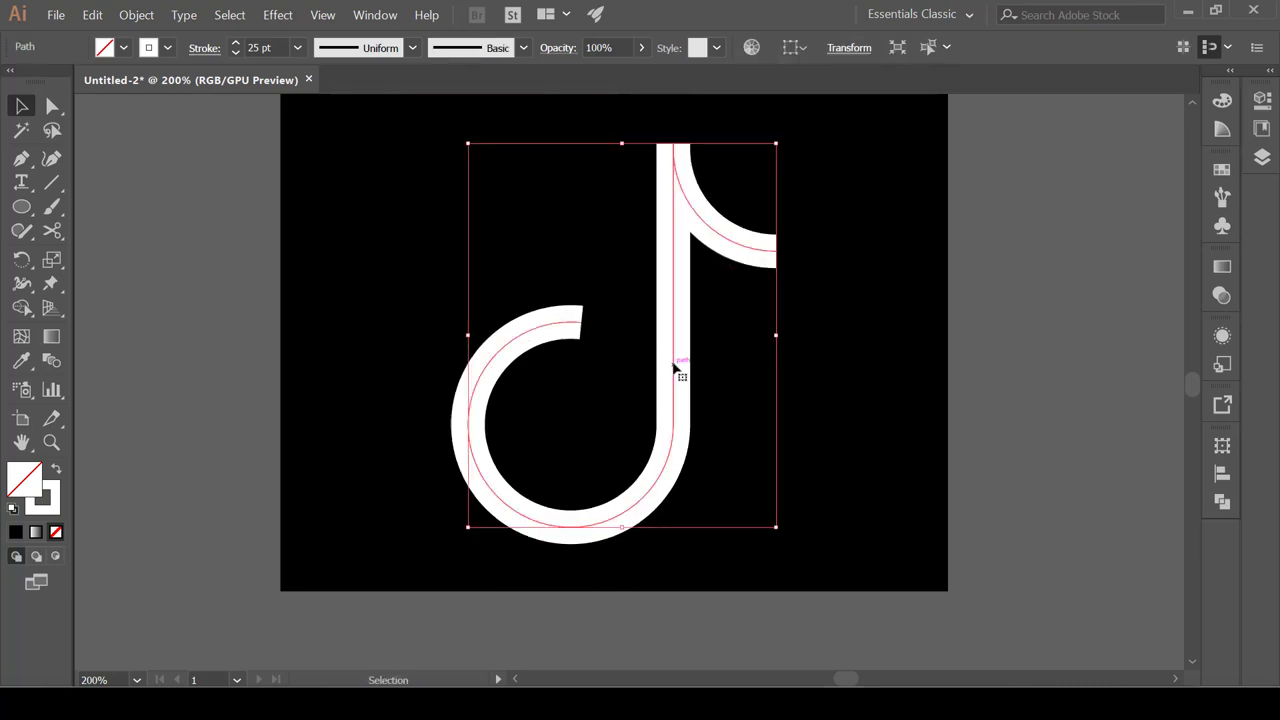
scroll(673, 372, up, 1)
scroll(672, 370, up, 1)
scroll(634, 363, up, 2)
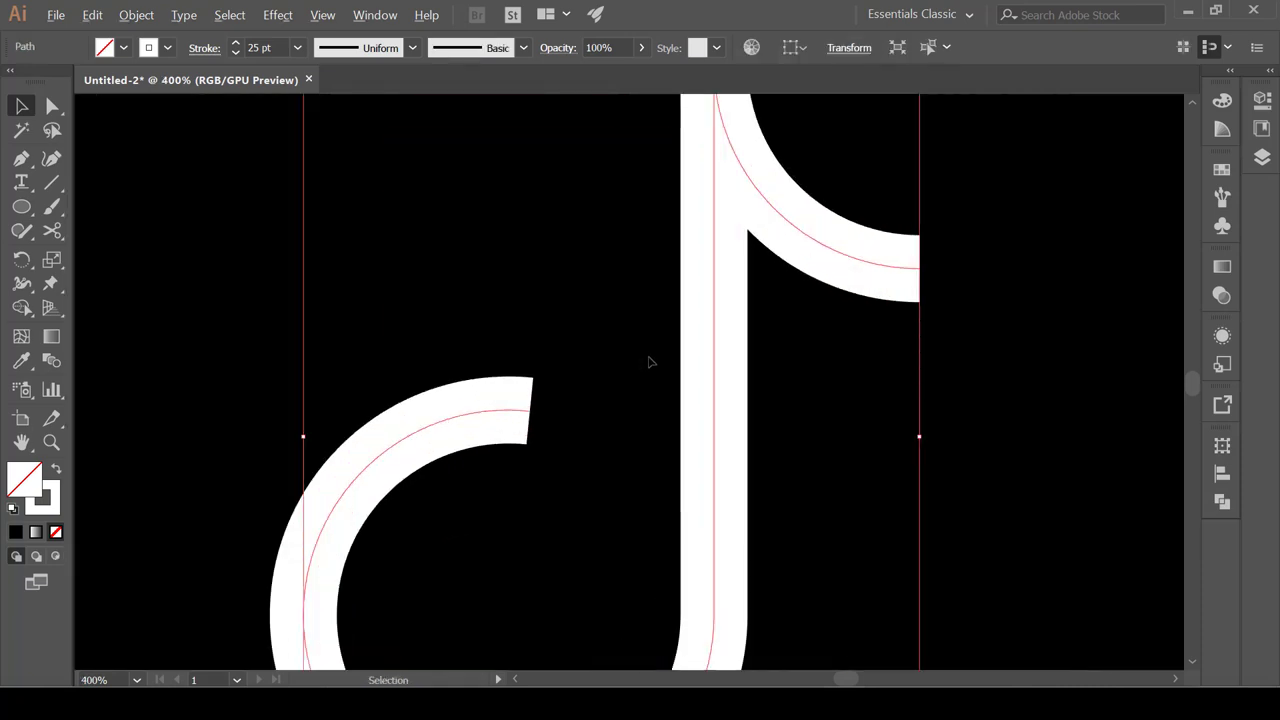
scroll(650, 363, down, 3)
scroll(650, 363, down, 1)
drag(662, 320, 654, 286)
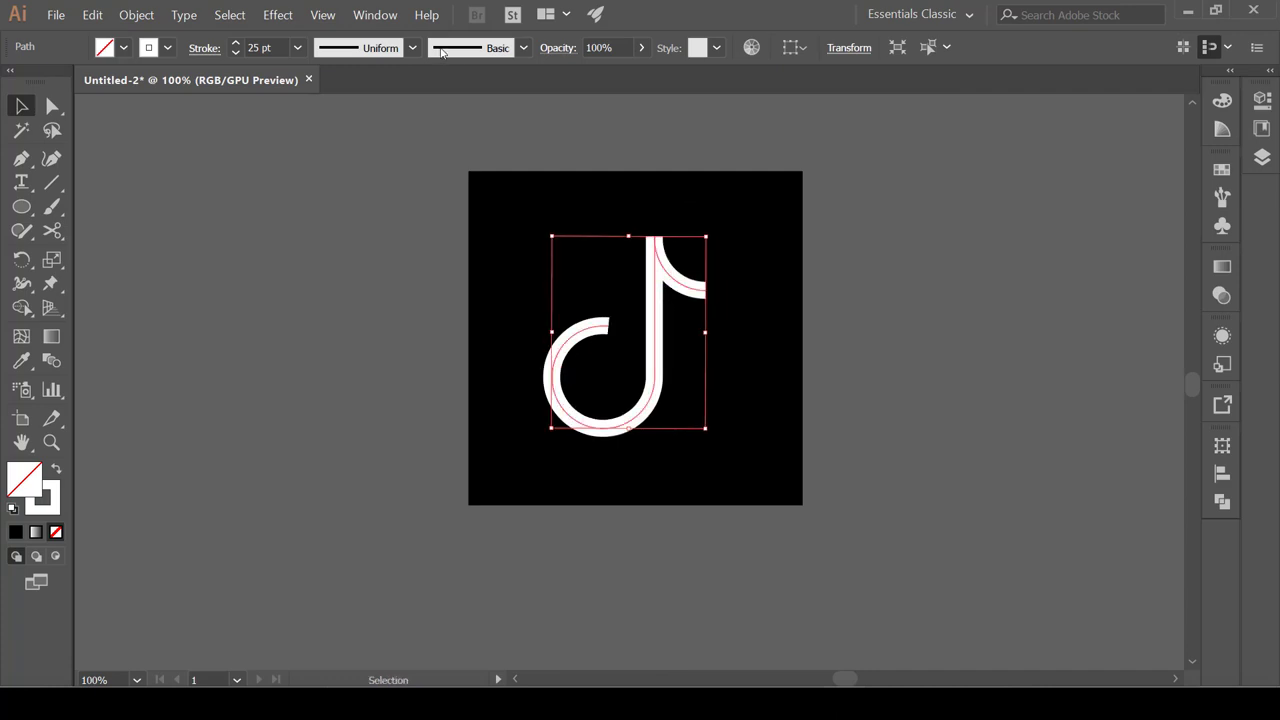
Step: Color the note shape's stroke red and place a duplicate slightly up and to the left of it
click(168, 49)
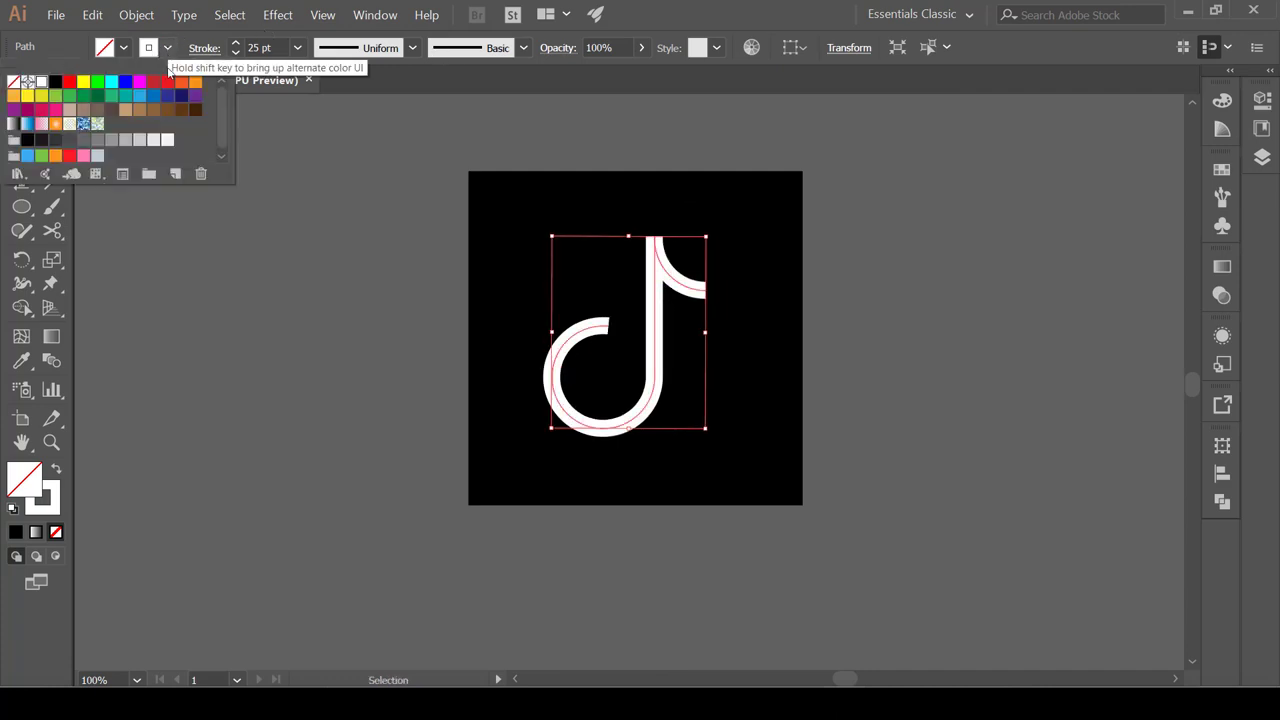
click(167, 81)
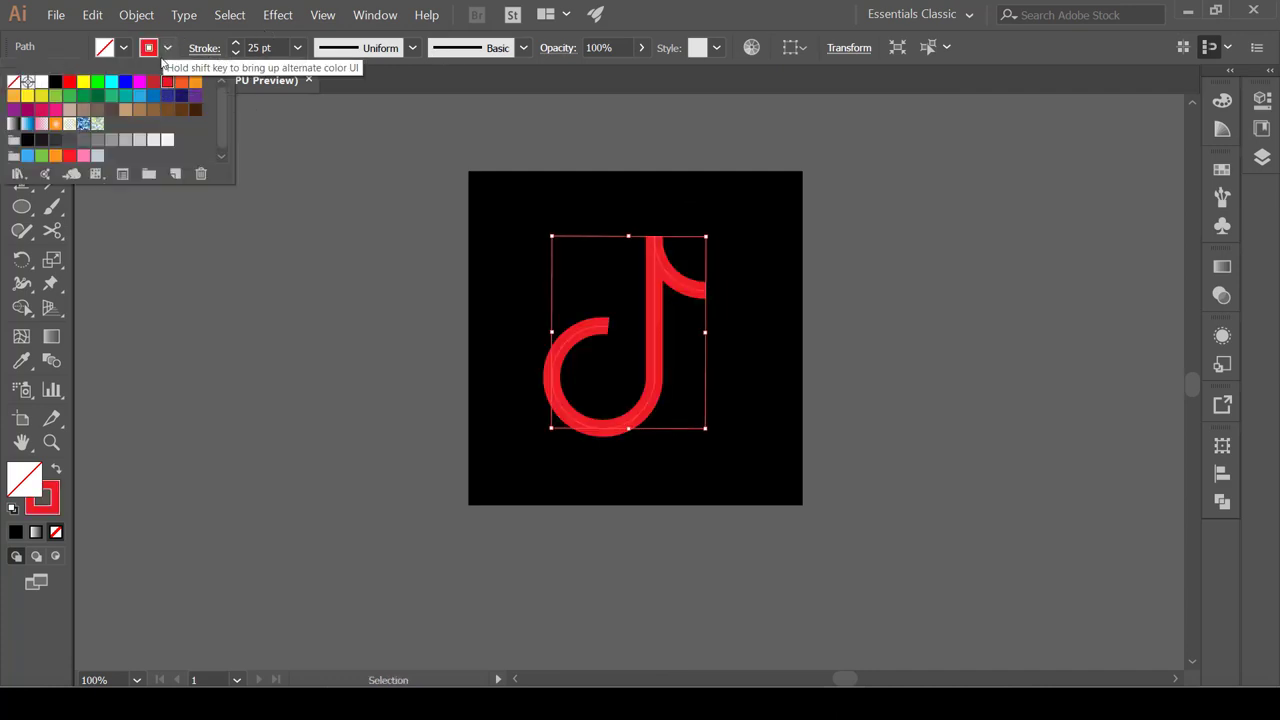
click(645, 321)
drag(655, 337, 646, 332)
Step: Change the stroke color of the upper-left note copy to cyan
scroll(663, 327, up, 1)
scroll(663, 327, up, 2)
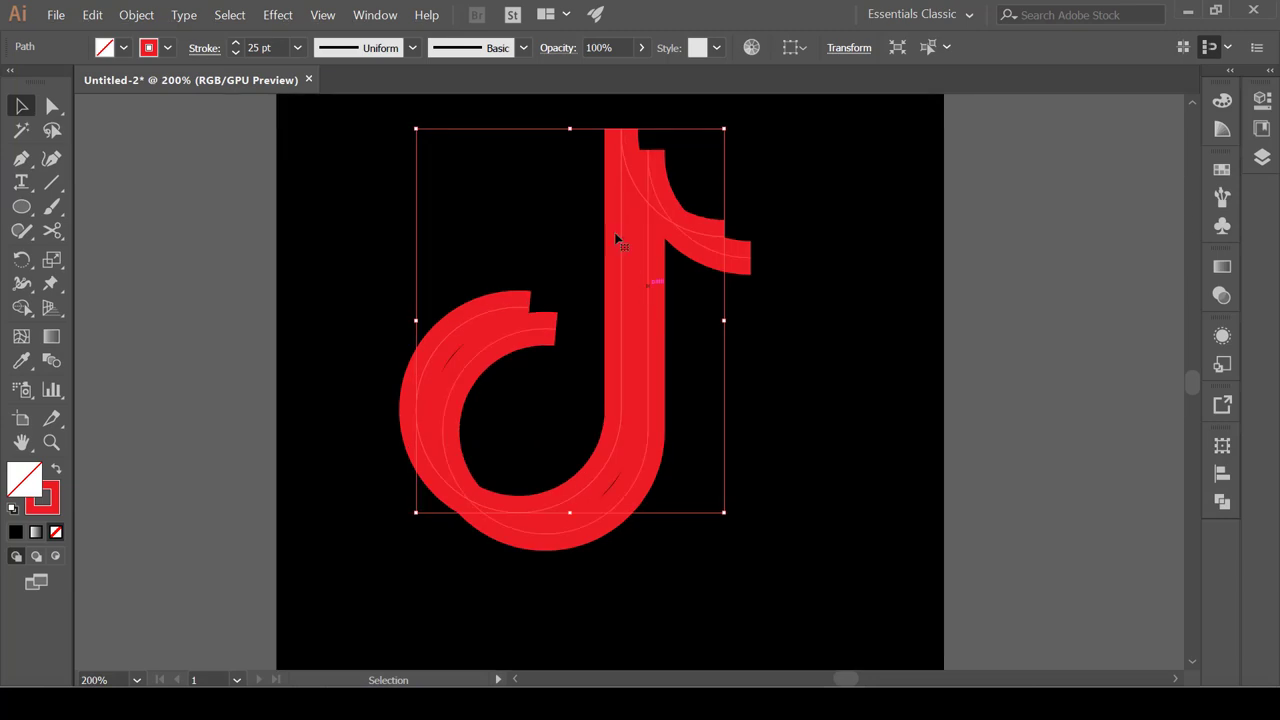
click(165, 47)
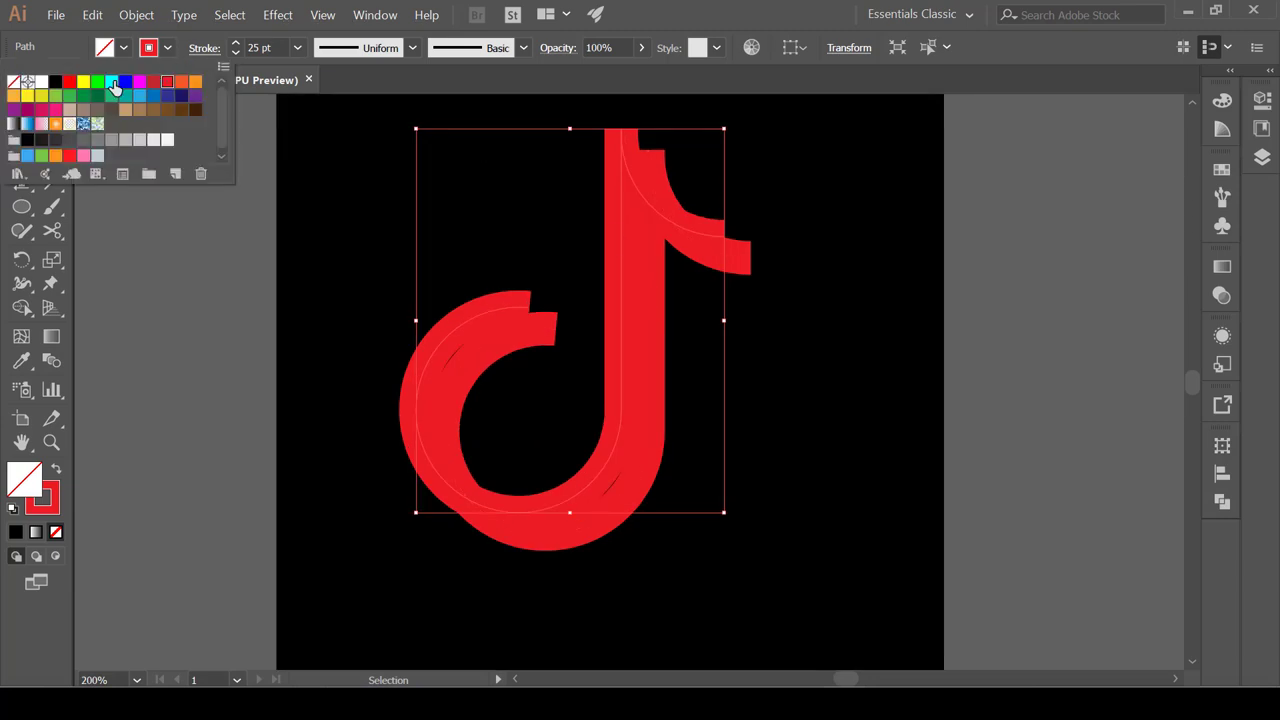
click(112, 82)
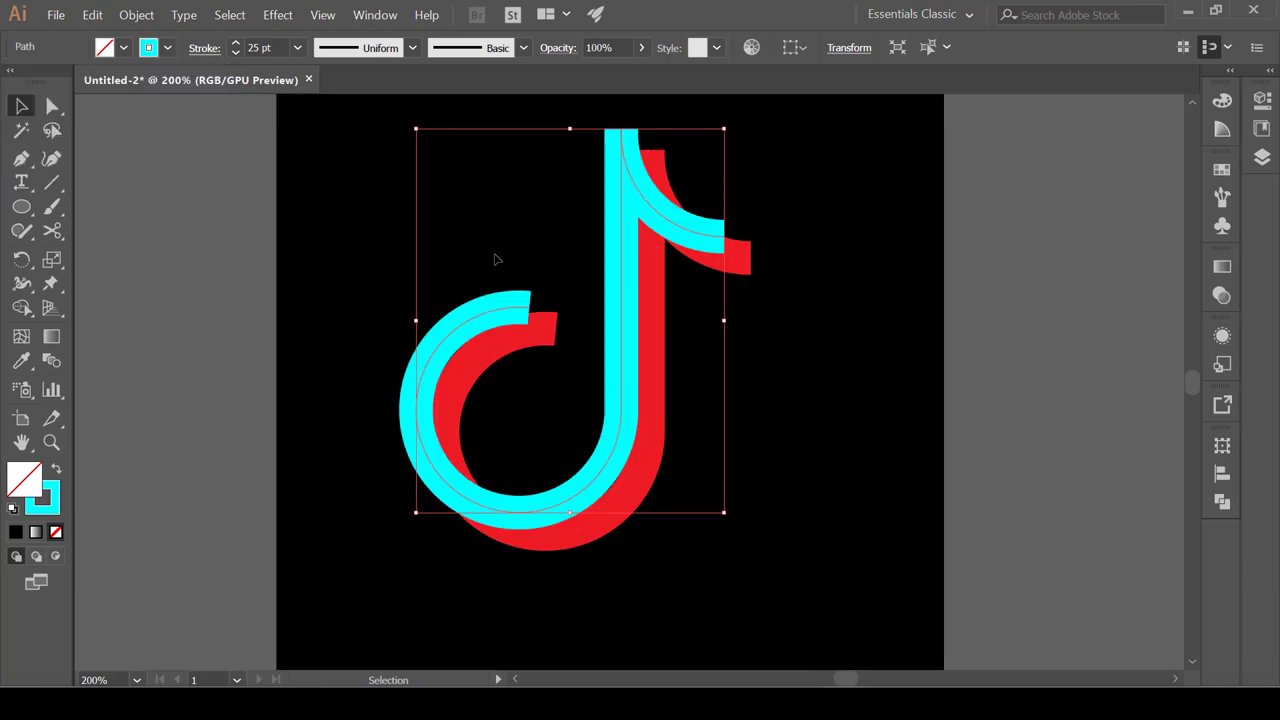
Step: Move the cyan note closer to the red one, leaving a narrow red edge below and to the right, and deselect it
drag(617, 245, 640, 266)
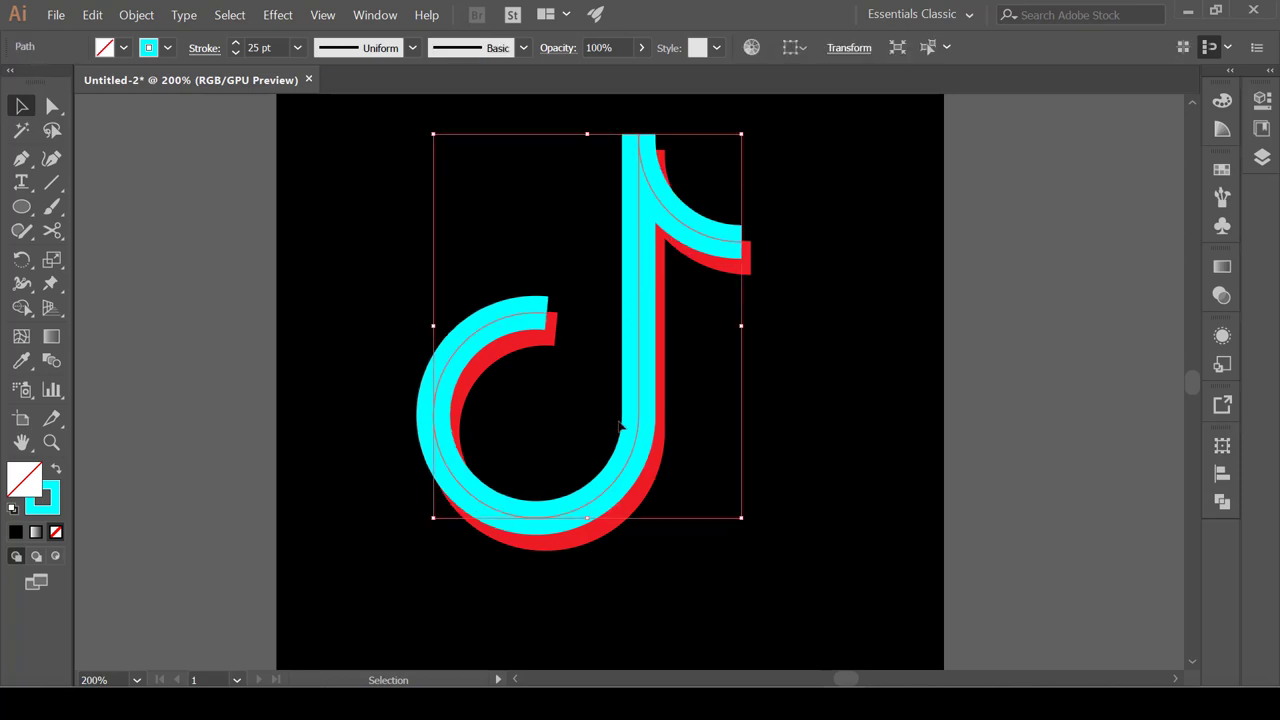
click(784, 252)
drag(808, 161, 414, 580)
click(414, 580)
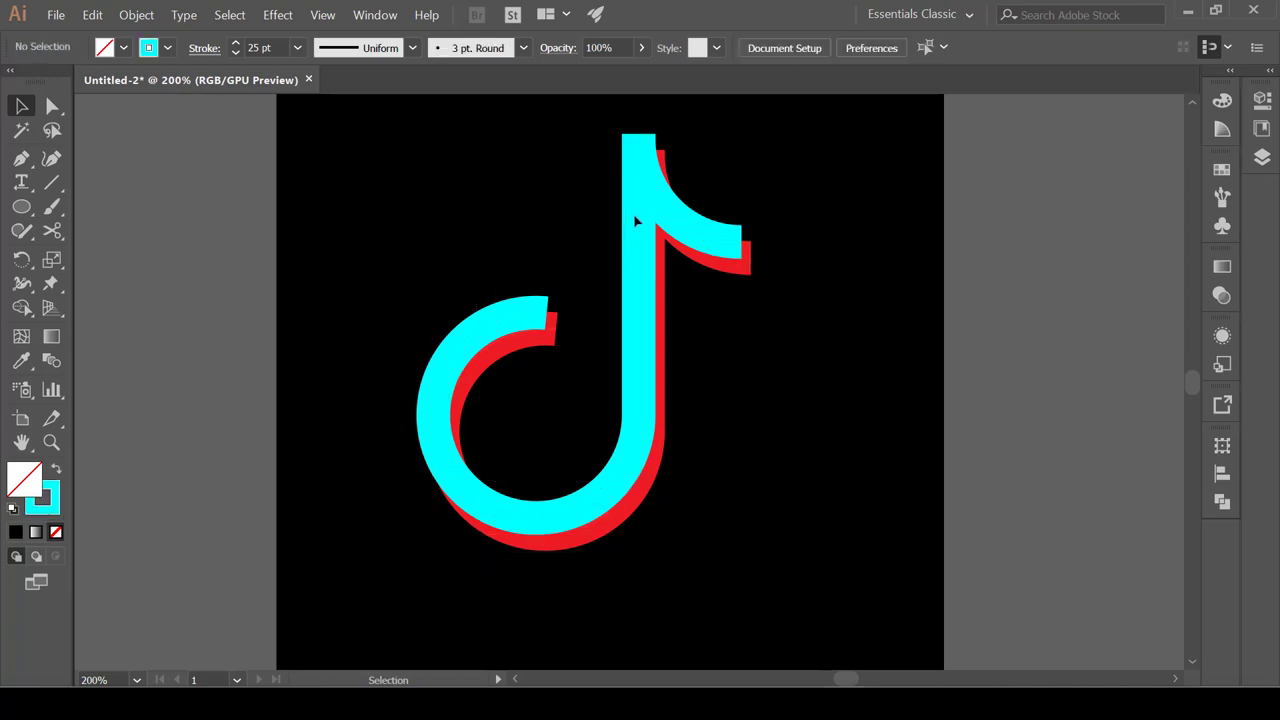
Step: Set the red note's transparency blending mode to Lighten and deselect it
click(658, 215)
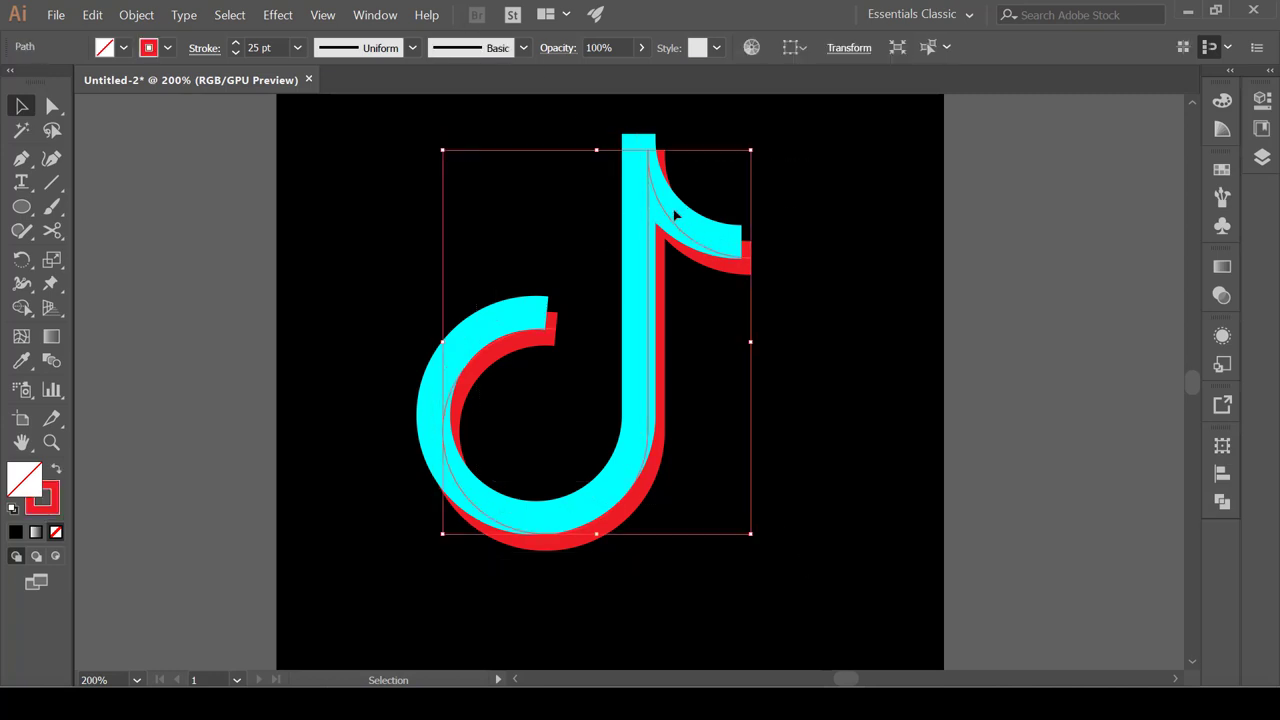
click(375, 15)
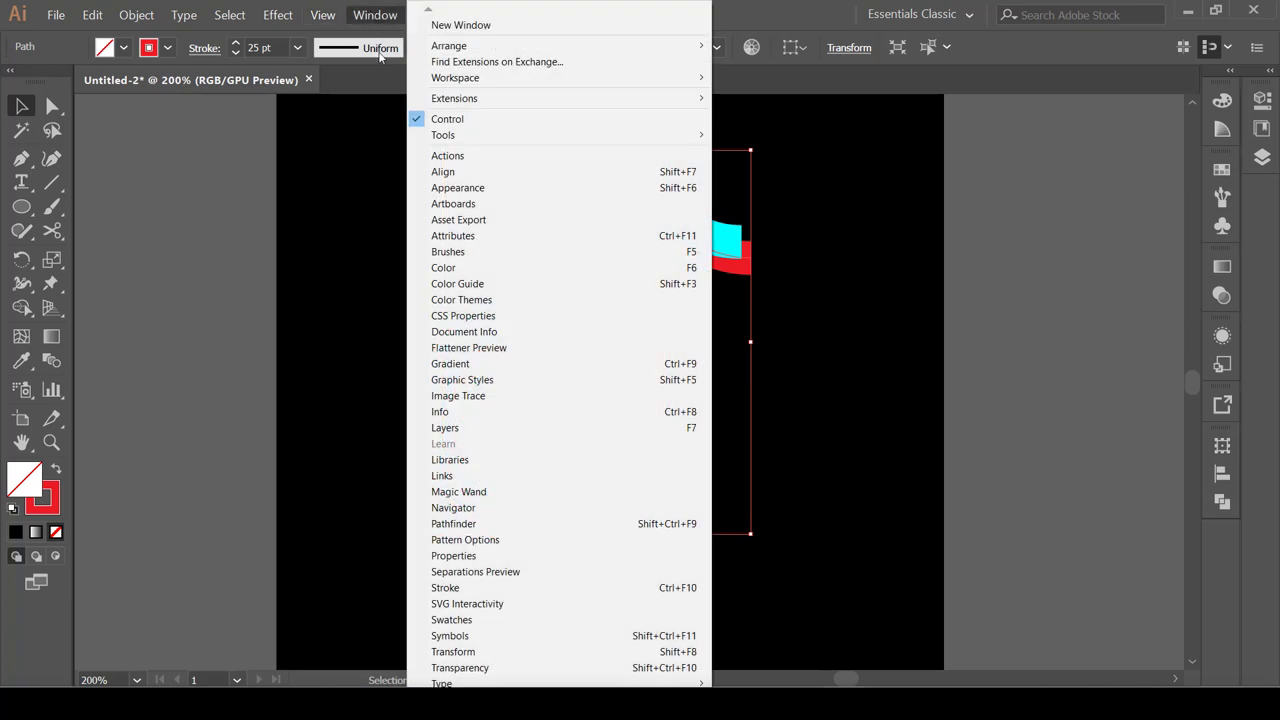
click(470, 668)
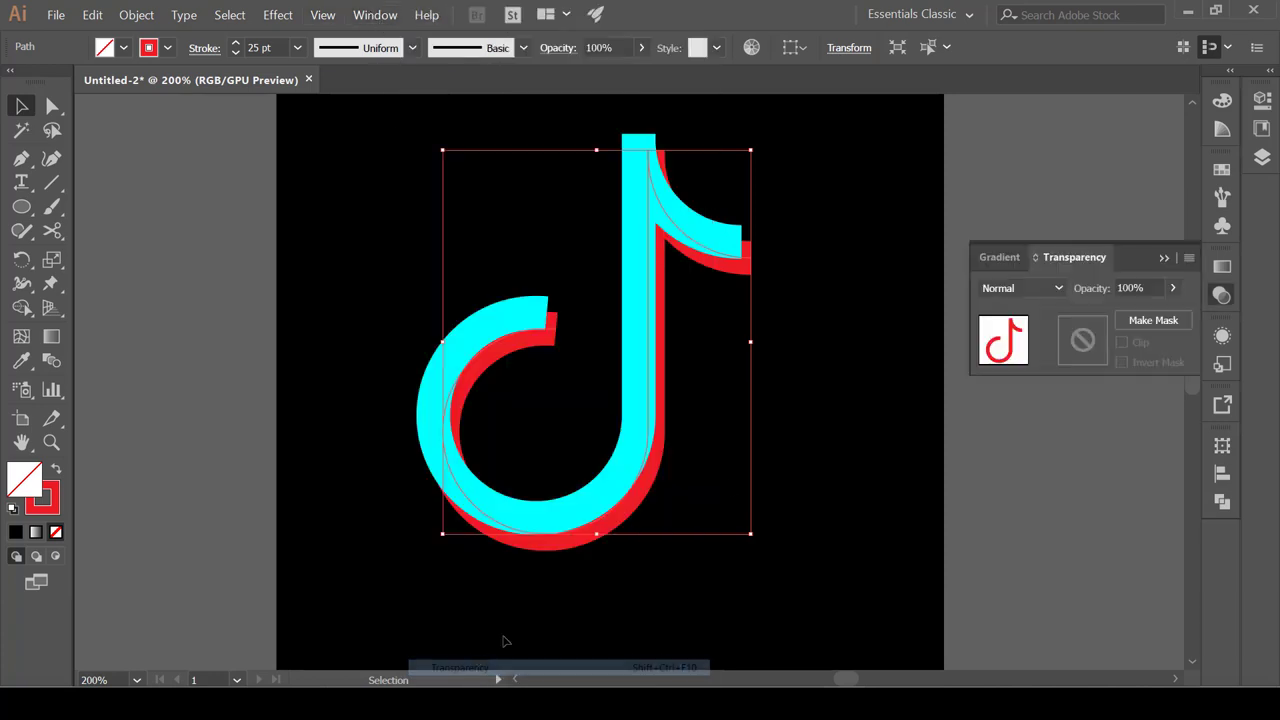
click(1058, 289)
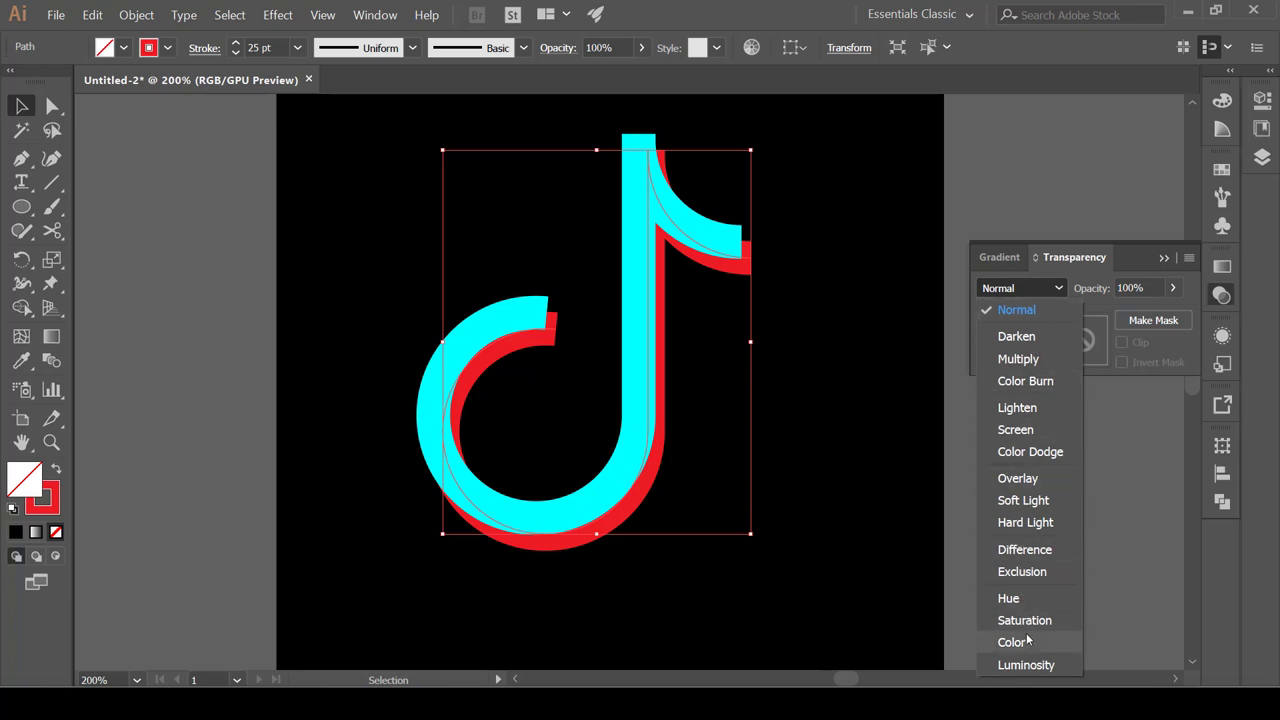
click(1017, 408)
click(513, 418)
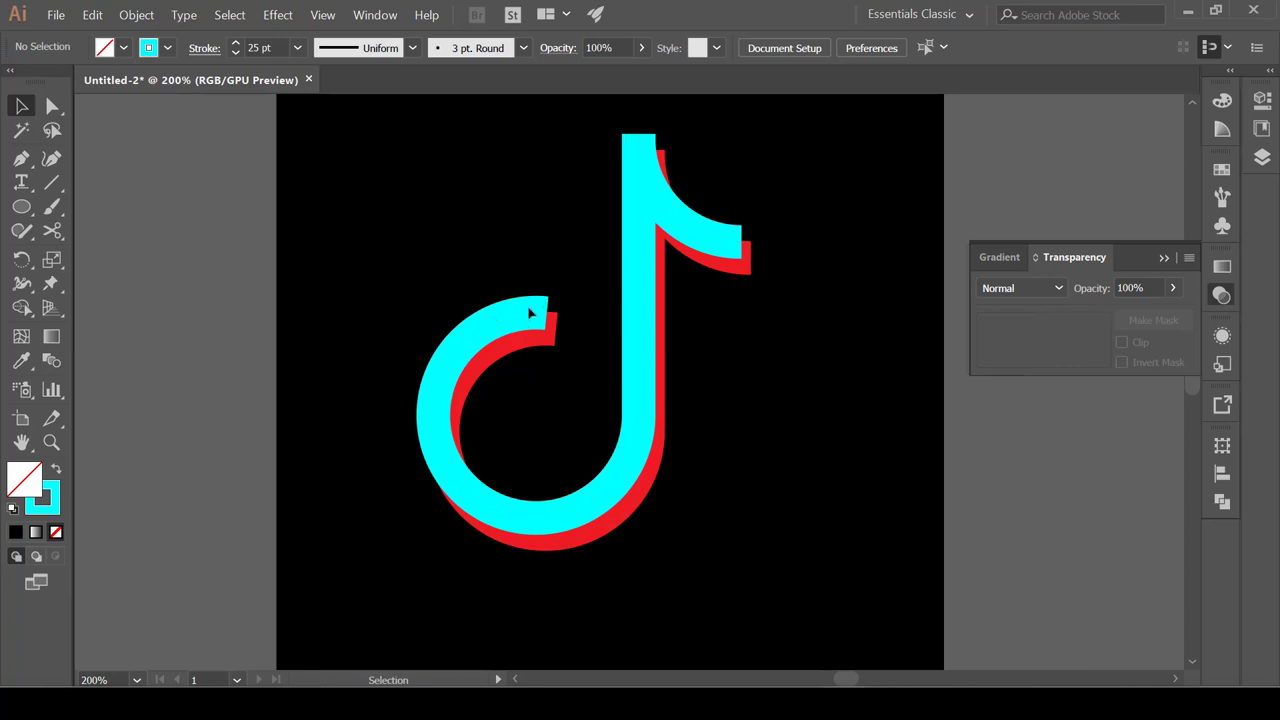
Step: Set the cyan note's transparency blending mode to Lighten, keeping its position, and deselect it
drag(531, 318, 510, 318)
key(ctrl+z)
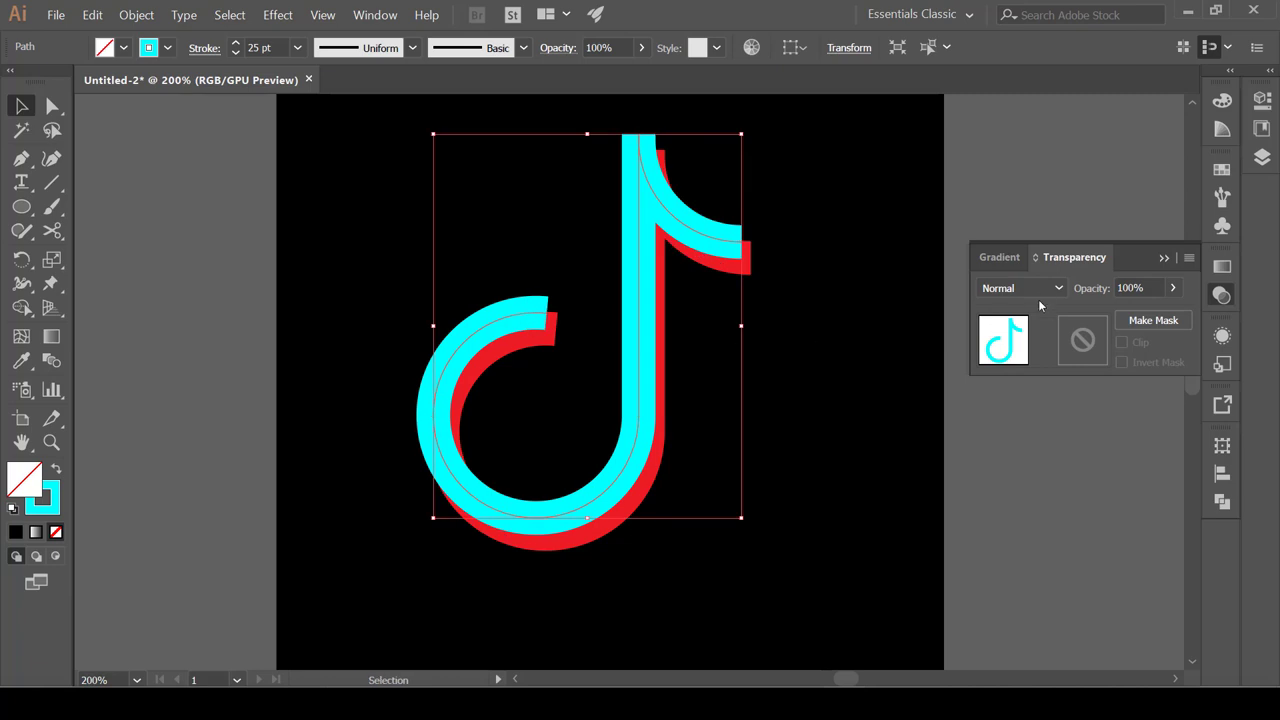
click(1060, 290)
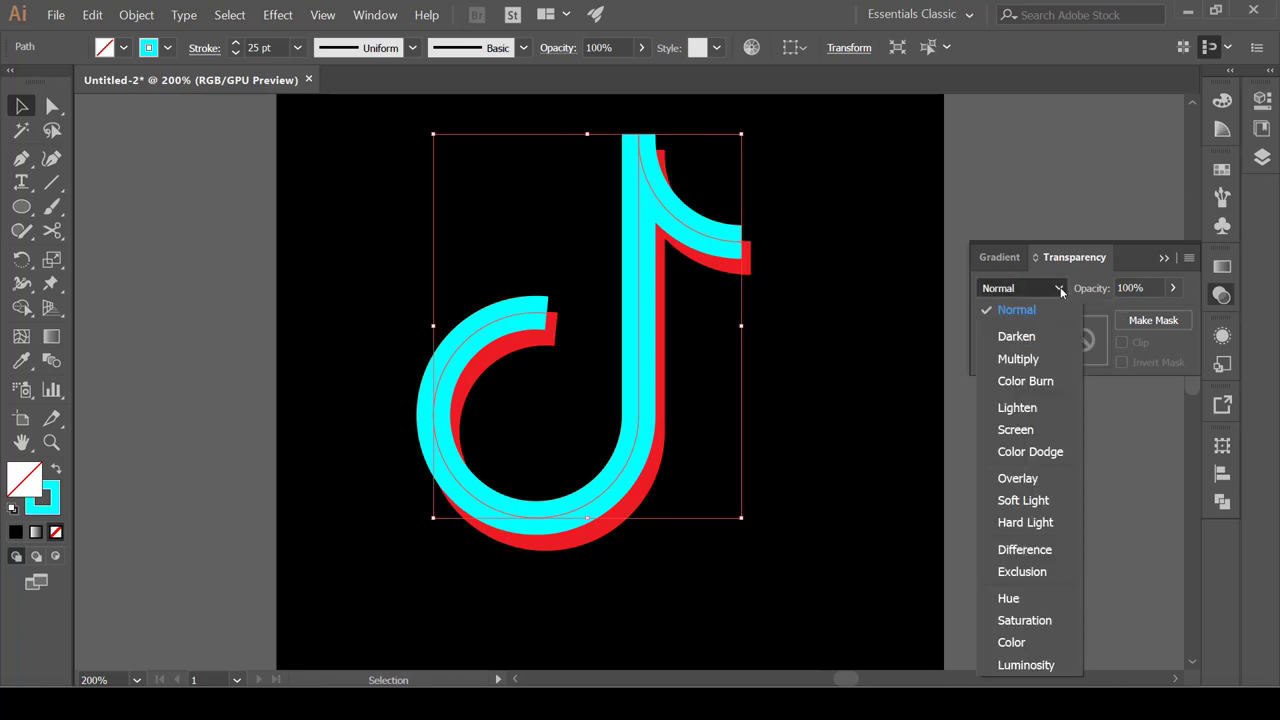
click(1026, 409)
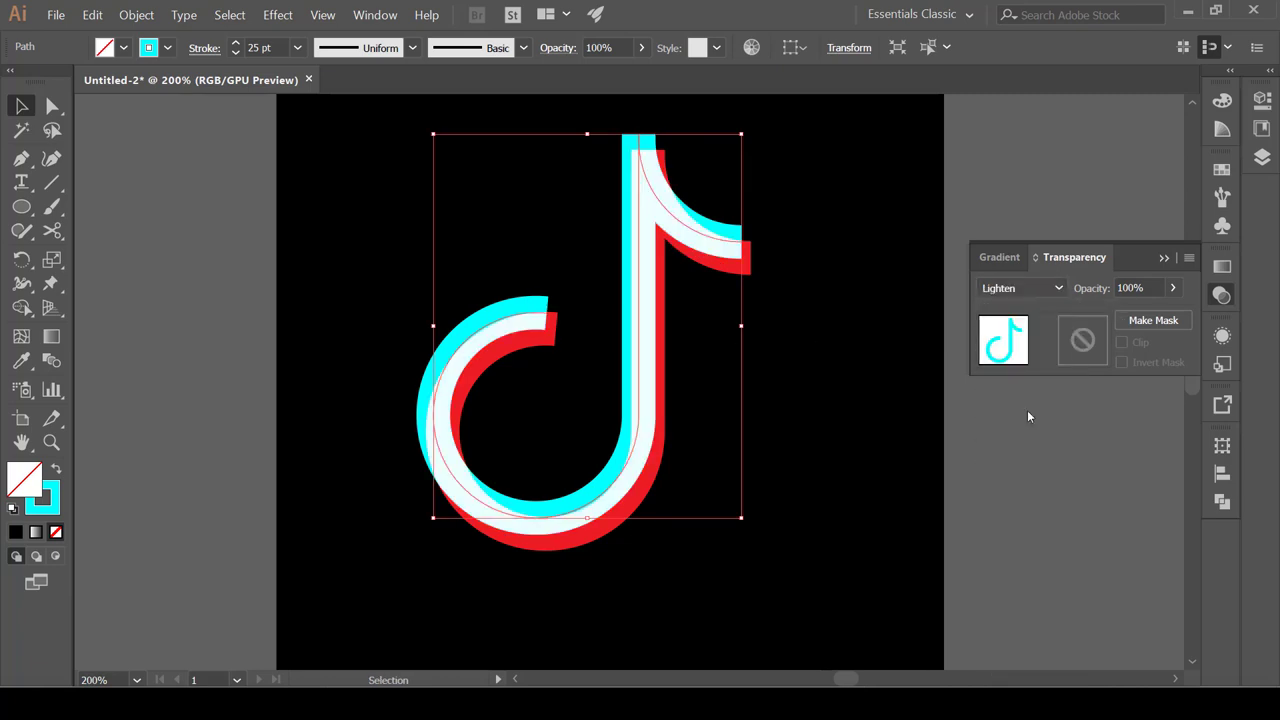
click(1163, 257)
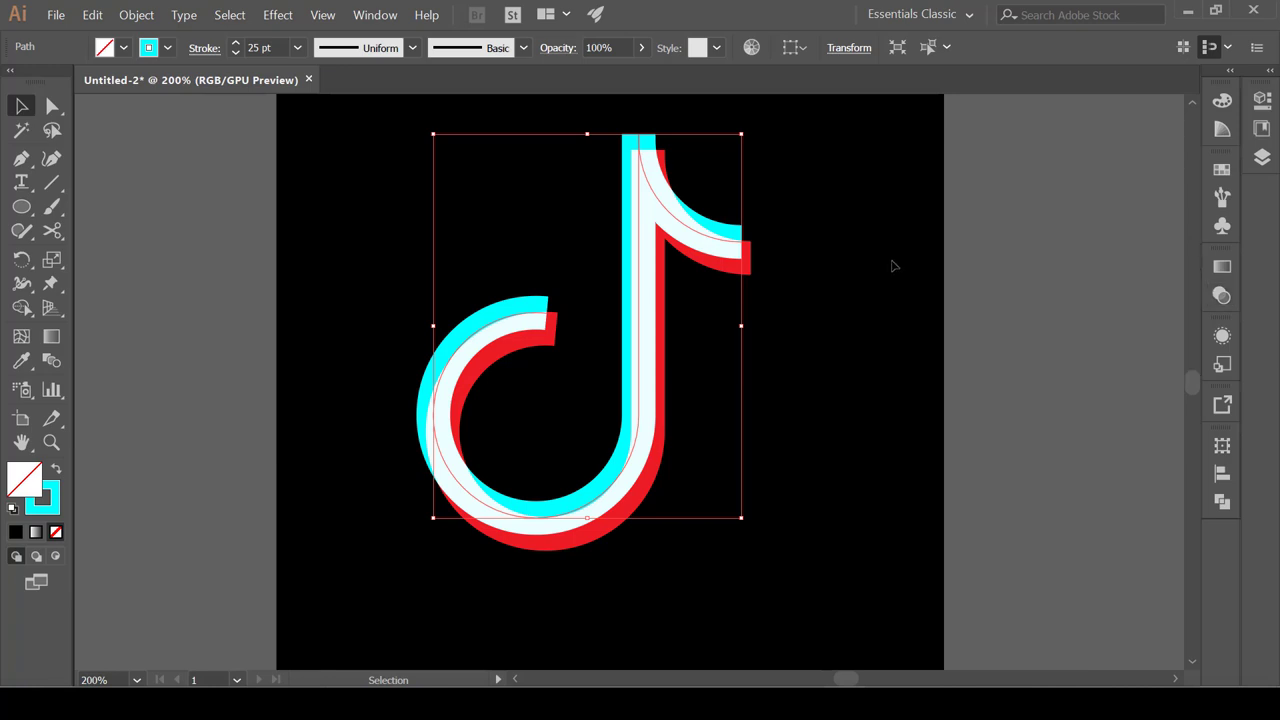
click(893, 267)
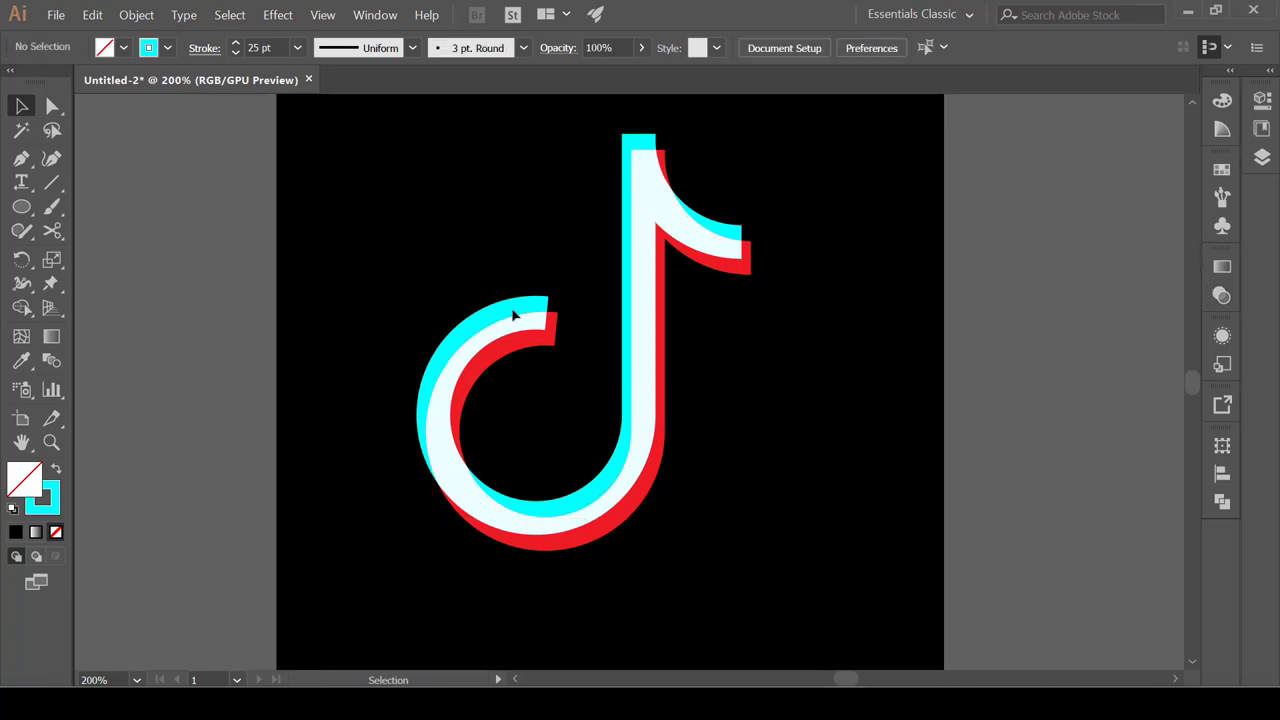
Step: Nudge the cyan note slightly down and to the right to fine-tune its offset from the red note, and deselect it
click(514, 318)
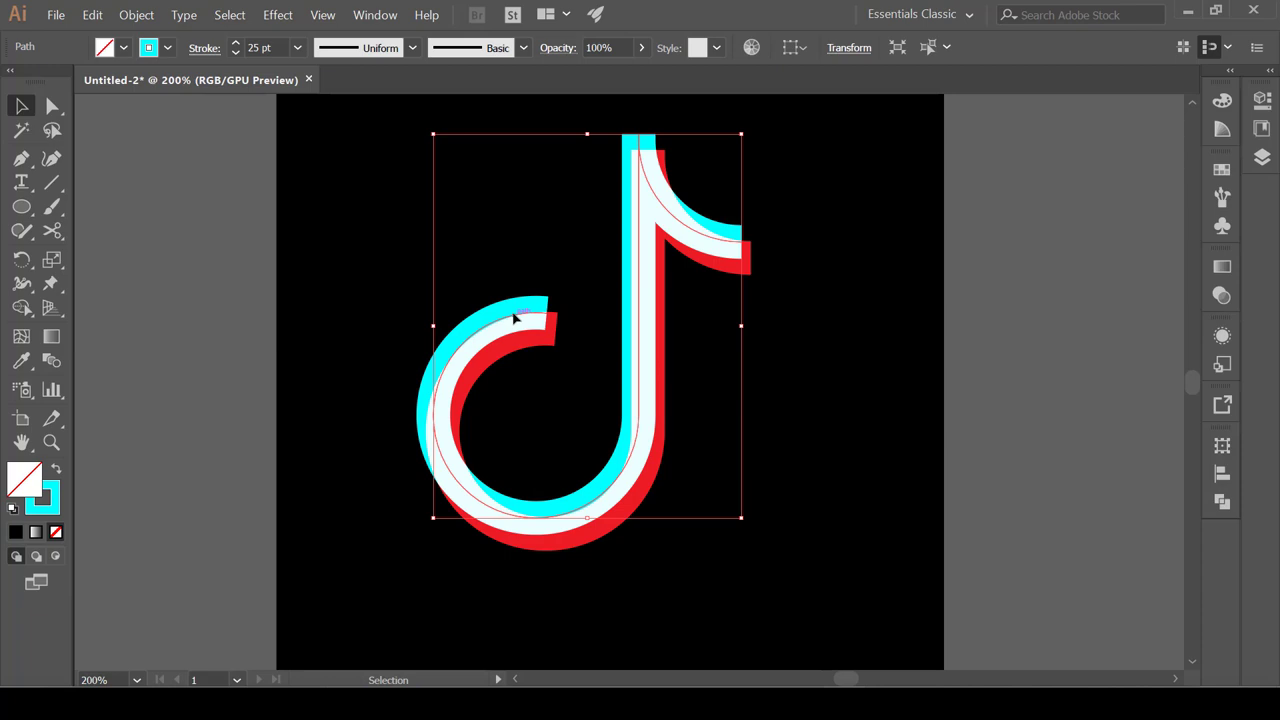
key(Down)
key(Down)
key(Down)
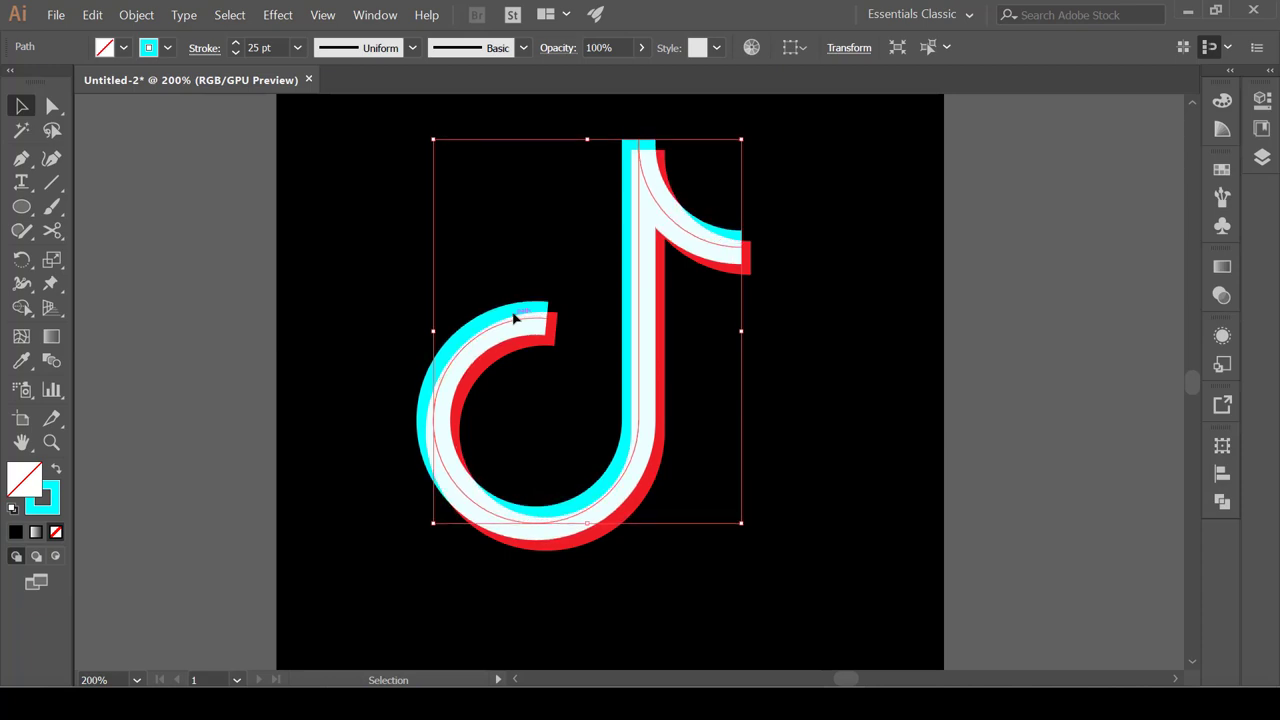
key(Right)
key(Up)
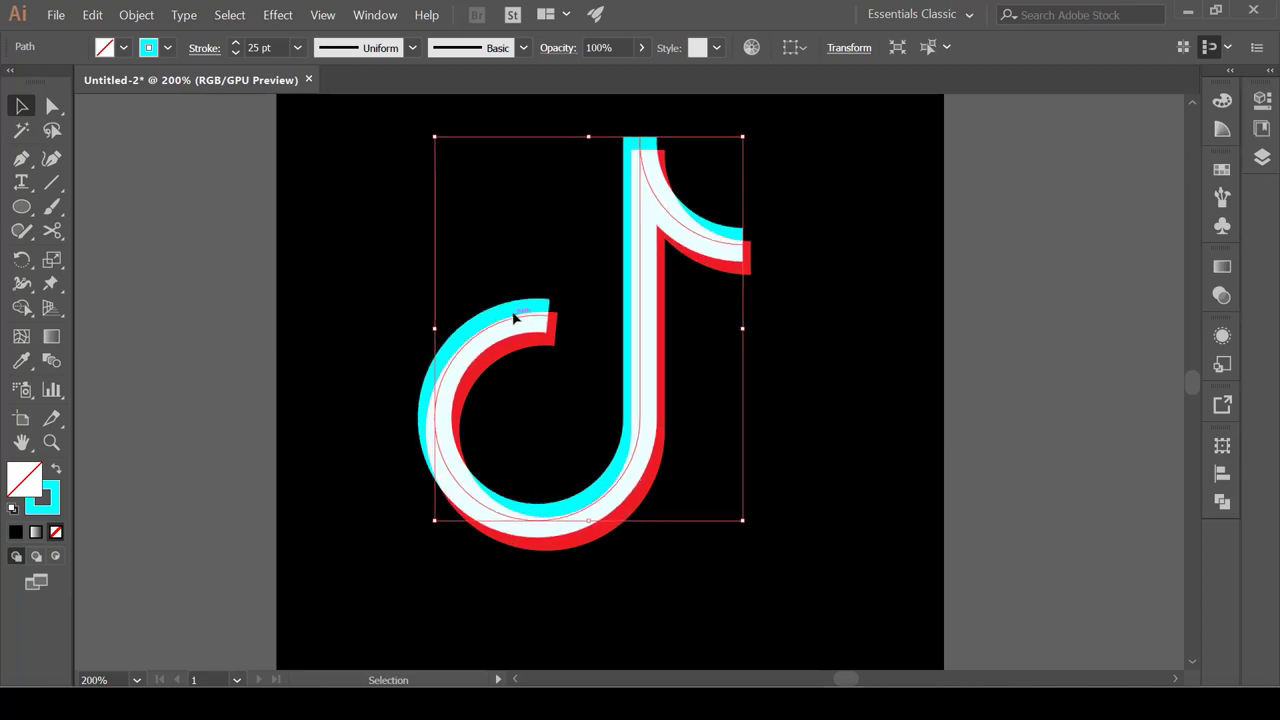
click(686, 477)
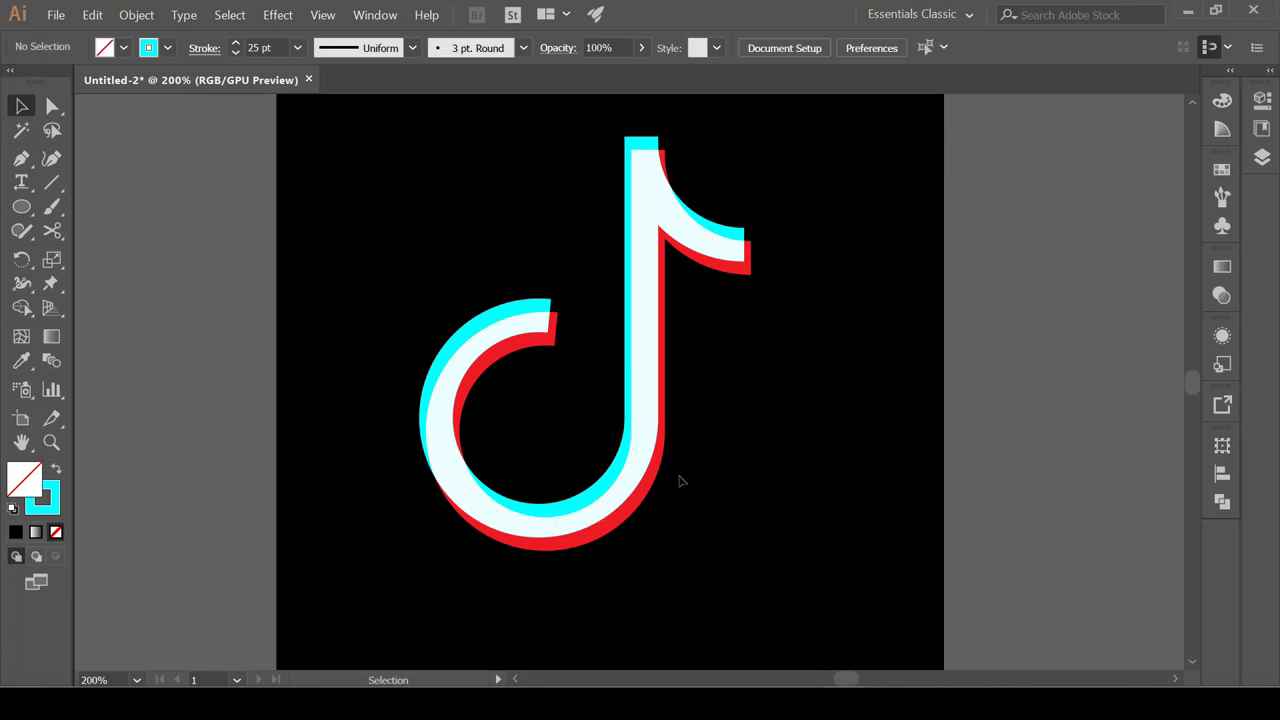
alt+scroll(697, 486, down, 1)
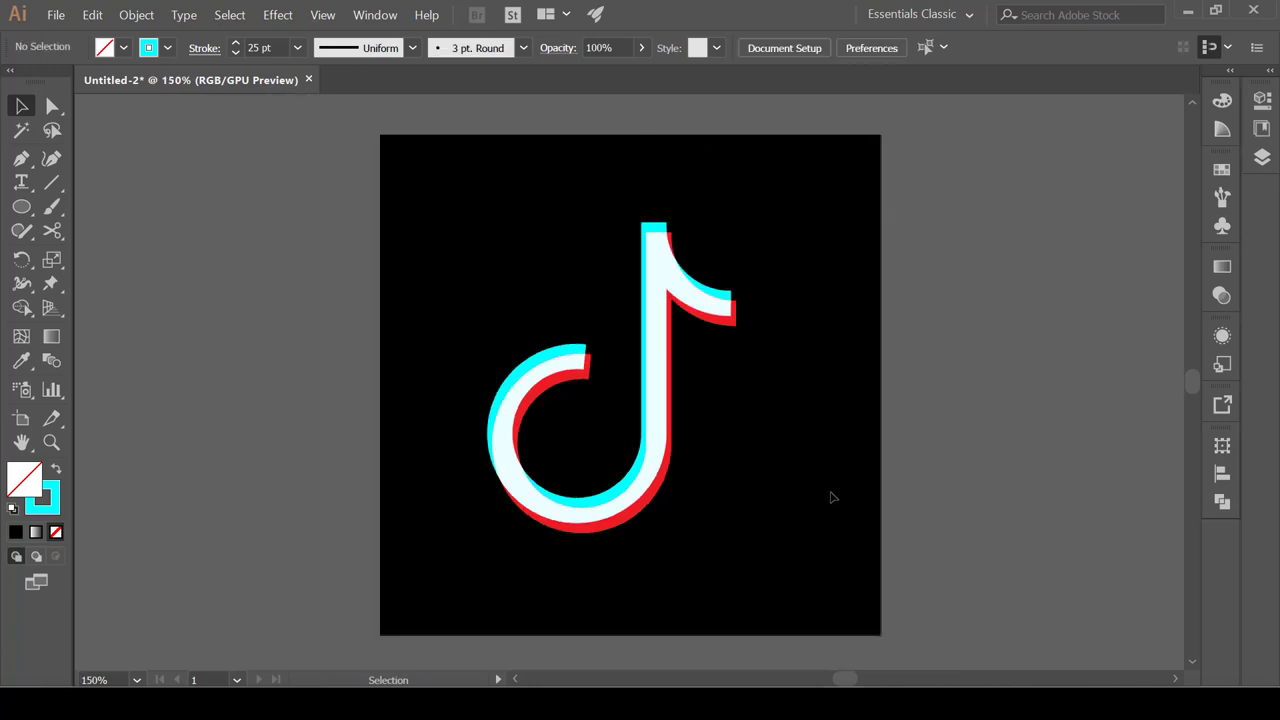